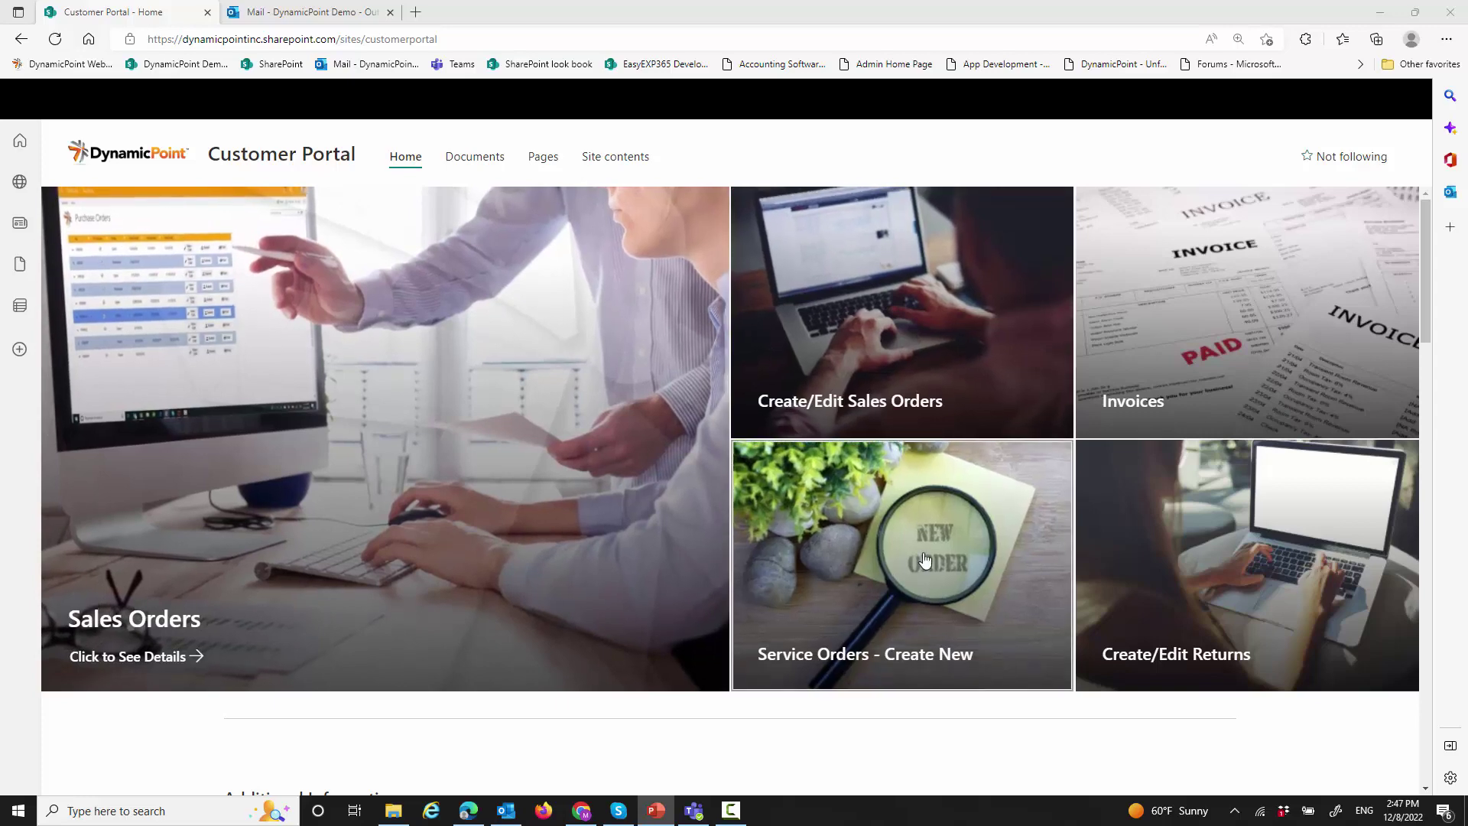
Step: Scroll the portal home page down to the Reseller Scorecard, then open the Sales Orders page
scroll(802, 483, down, 1)
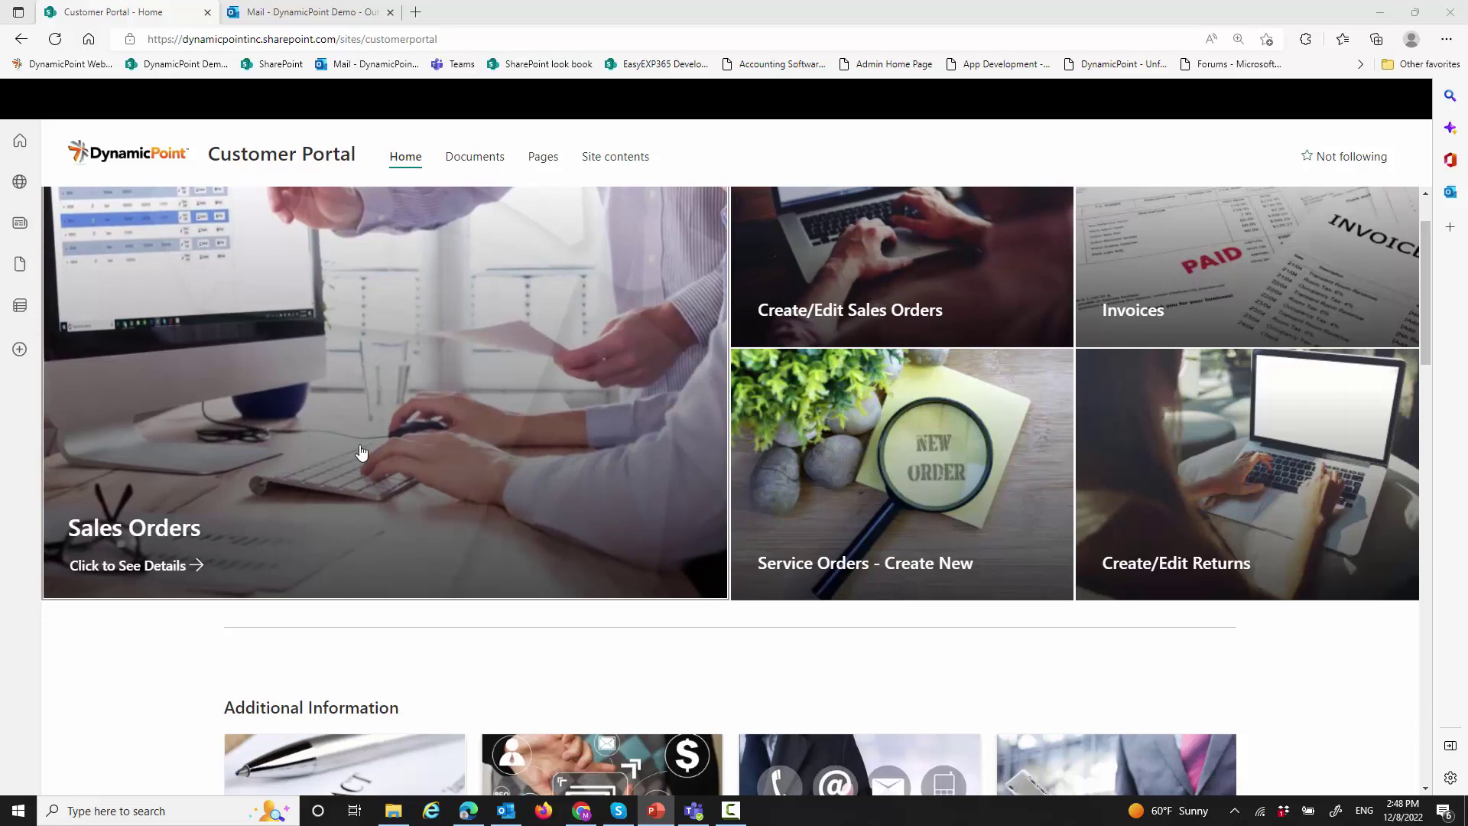
scroll(1032, 478, down, 2)
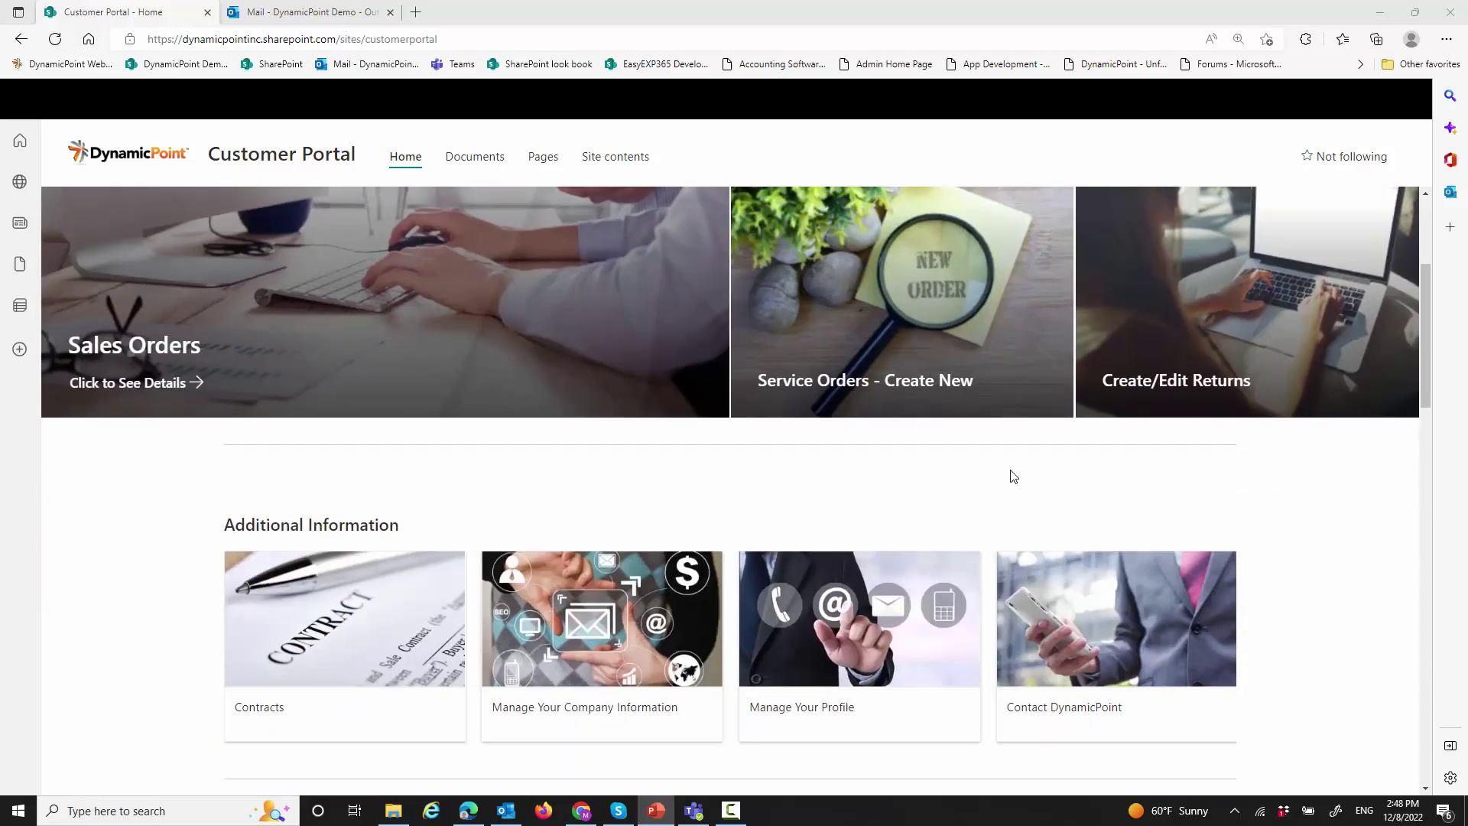
scroll(581, 472, down, 1)
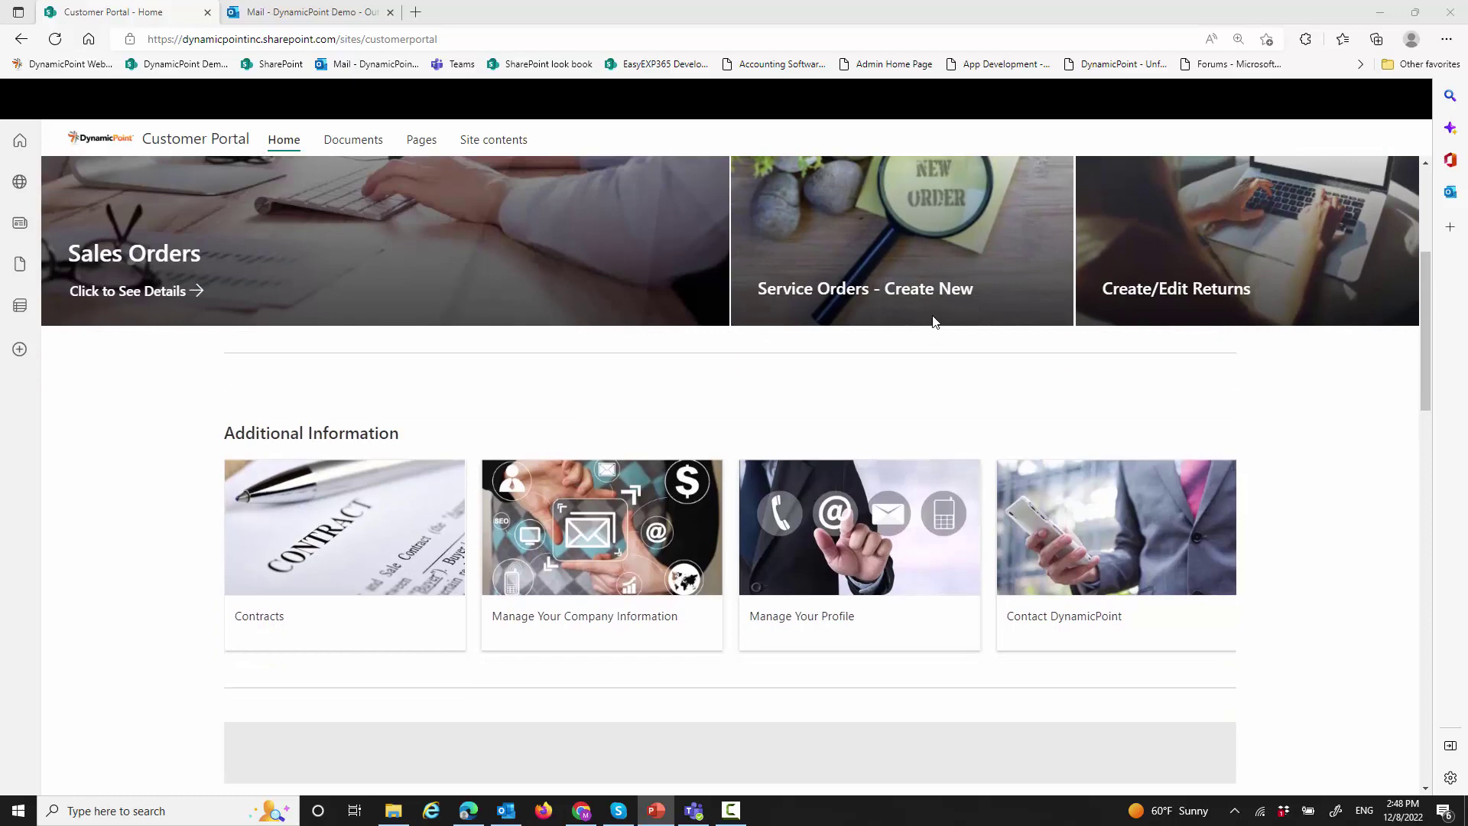
scroll(970, 528, down, 1)
scroll(970, 528, down, 6)
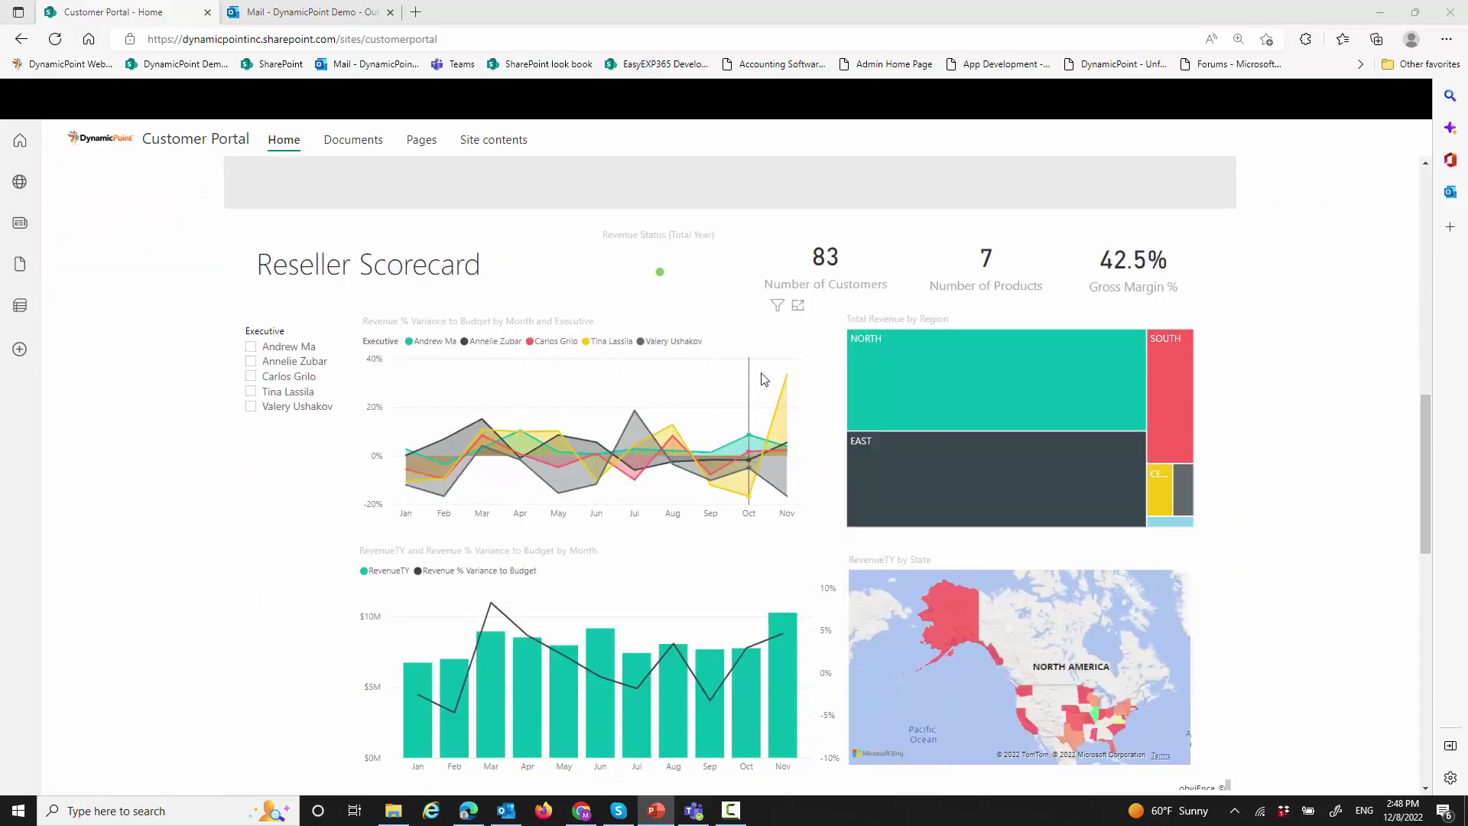
mouse_move(763, 378)
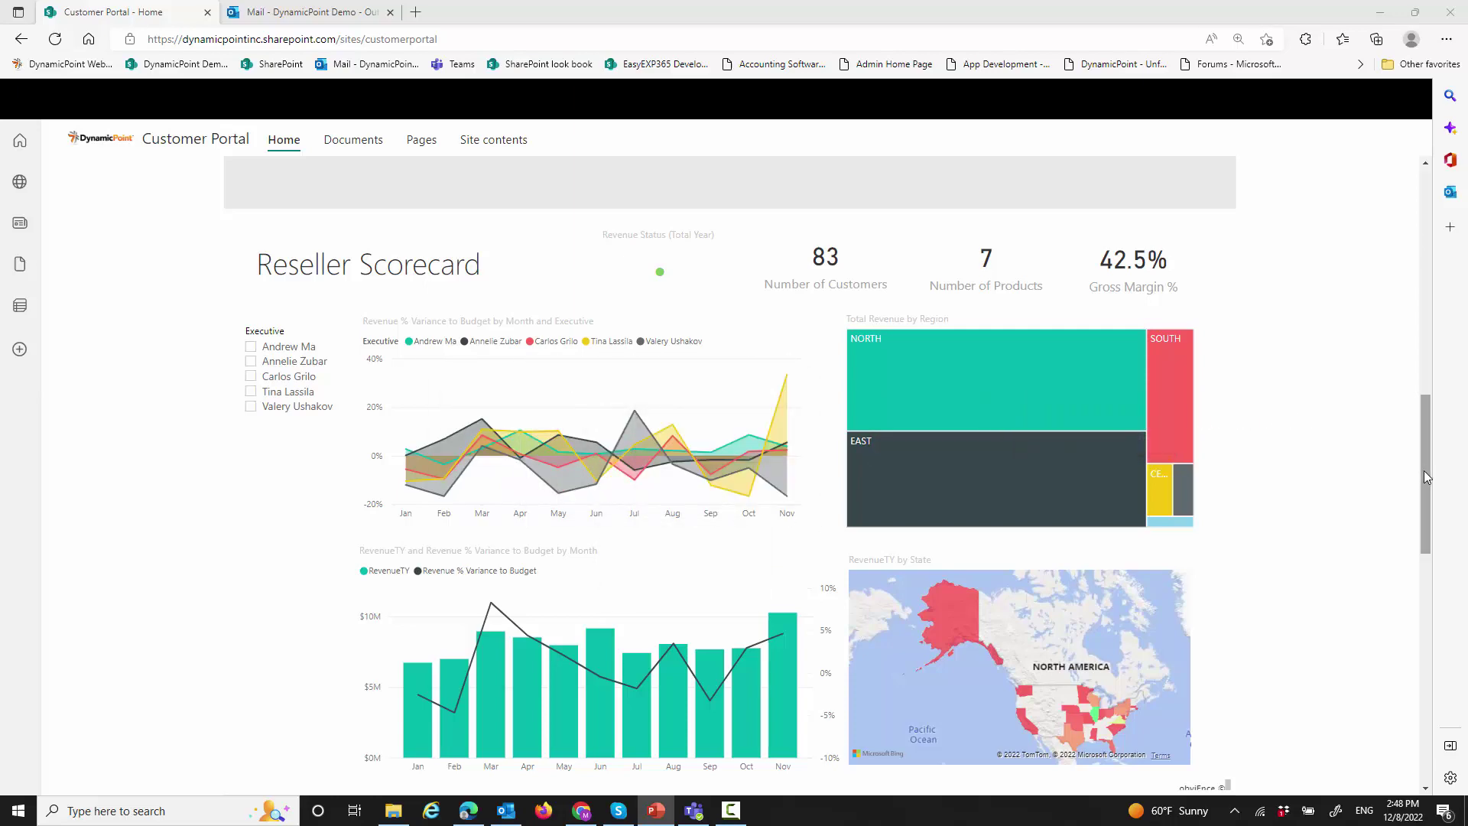
drag(1424, 470, 1393, 240)
click(427, 375)
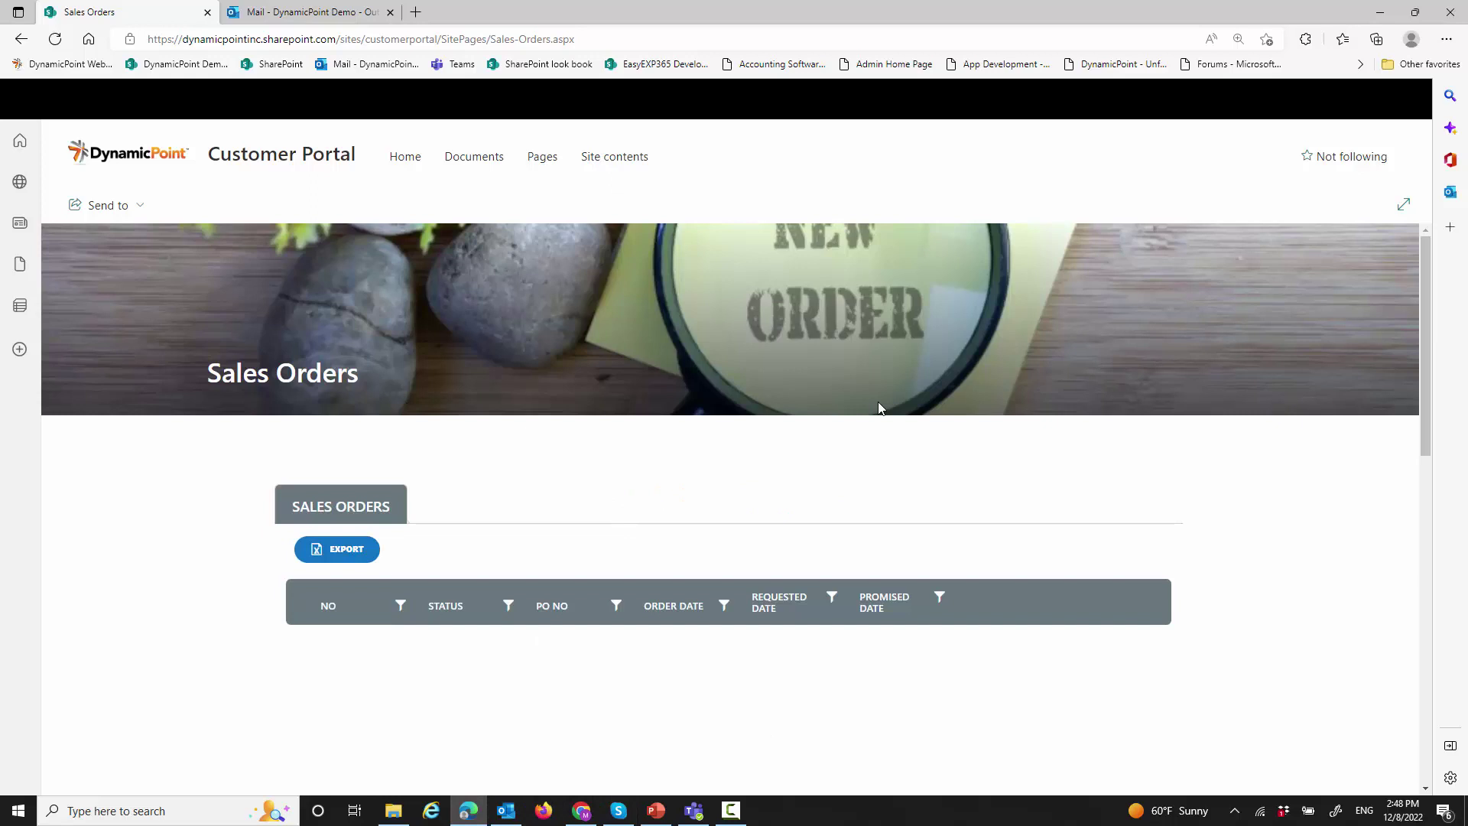
Step: Expand order 1008 and open its full record, then view and cancel the Chain Assy line item
scroll(882, 416, down, 3)
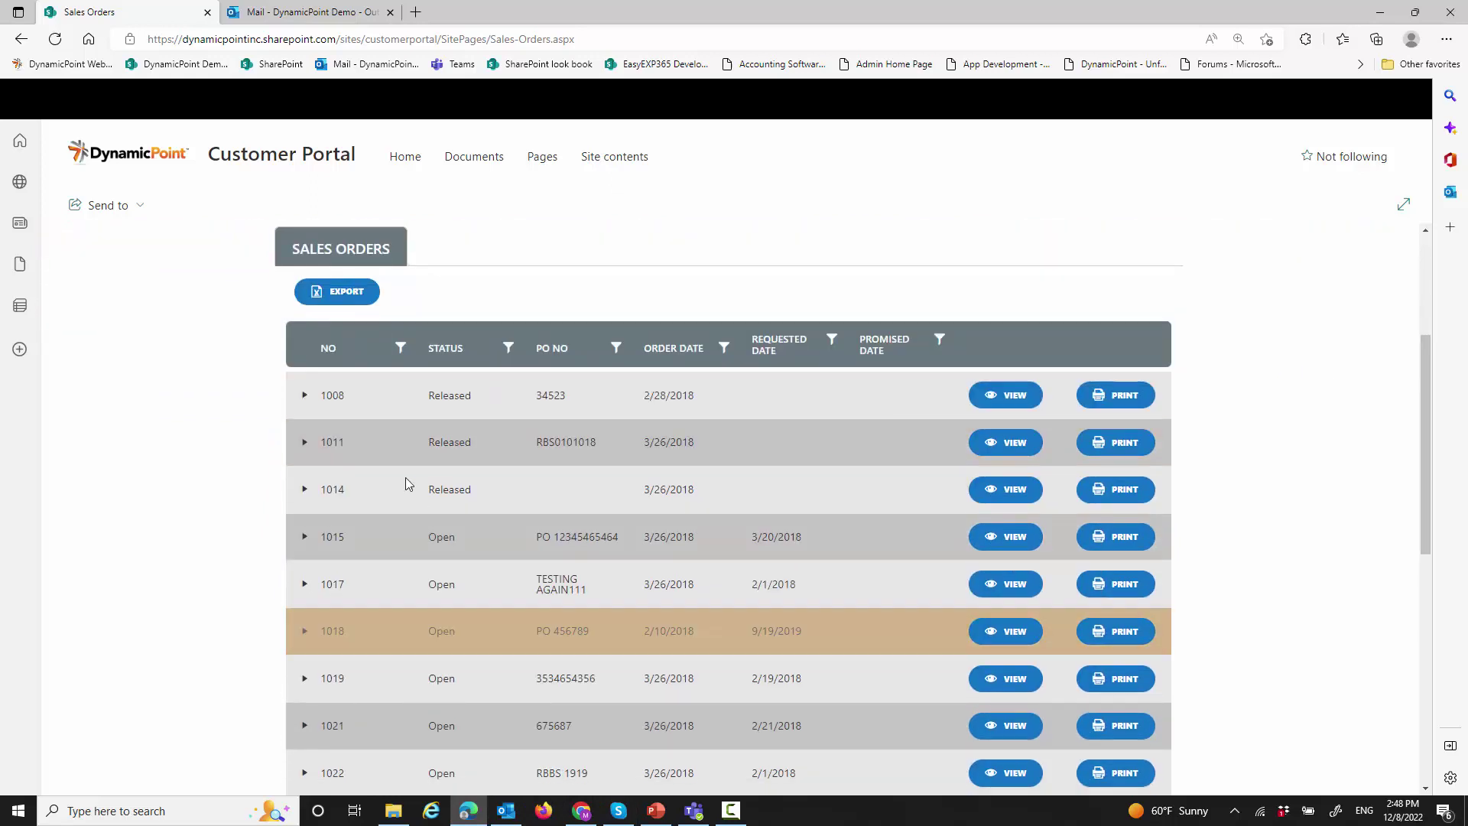
click(303, 396)
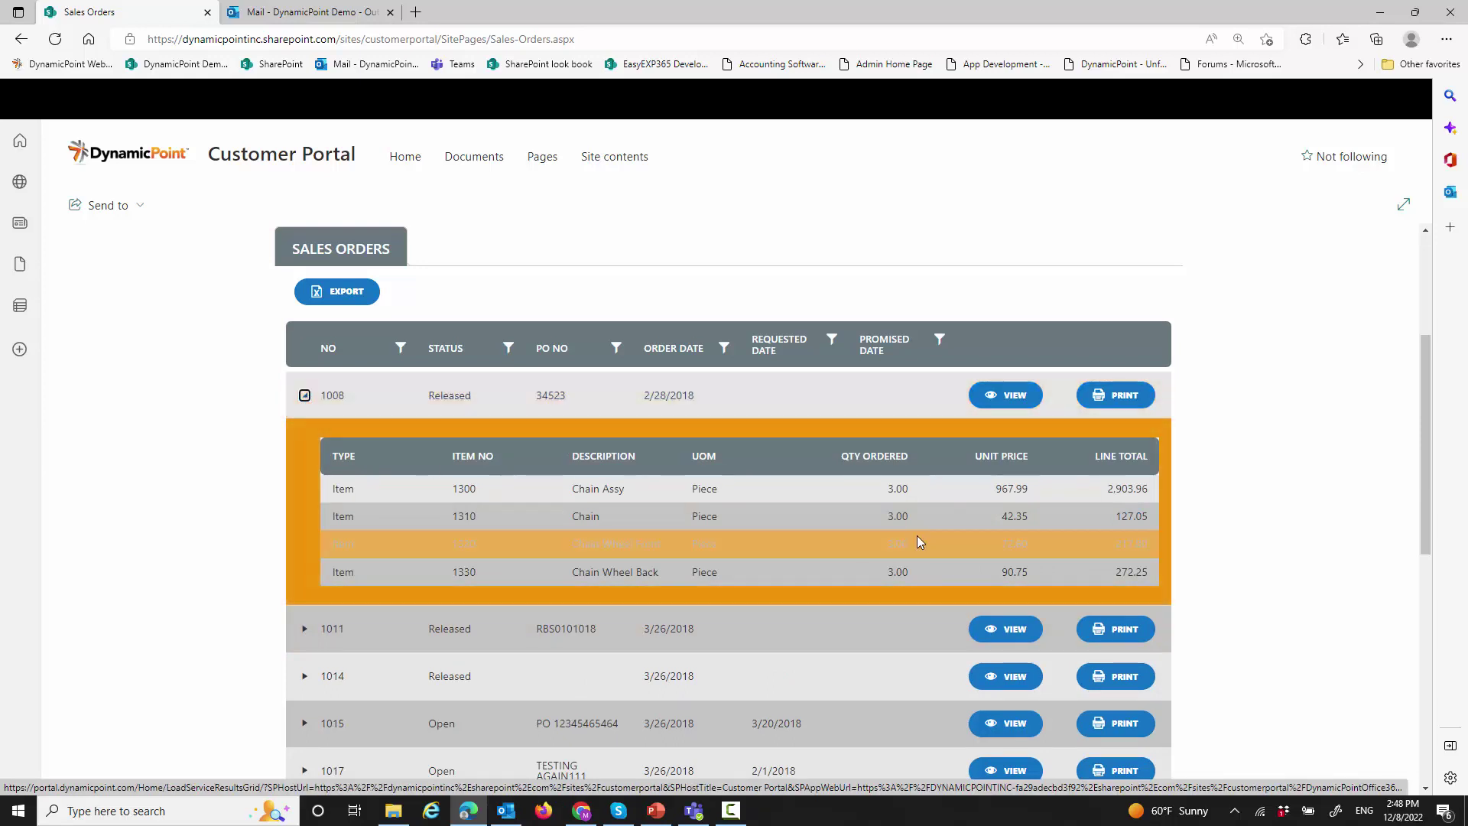
click(1008, 395)
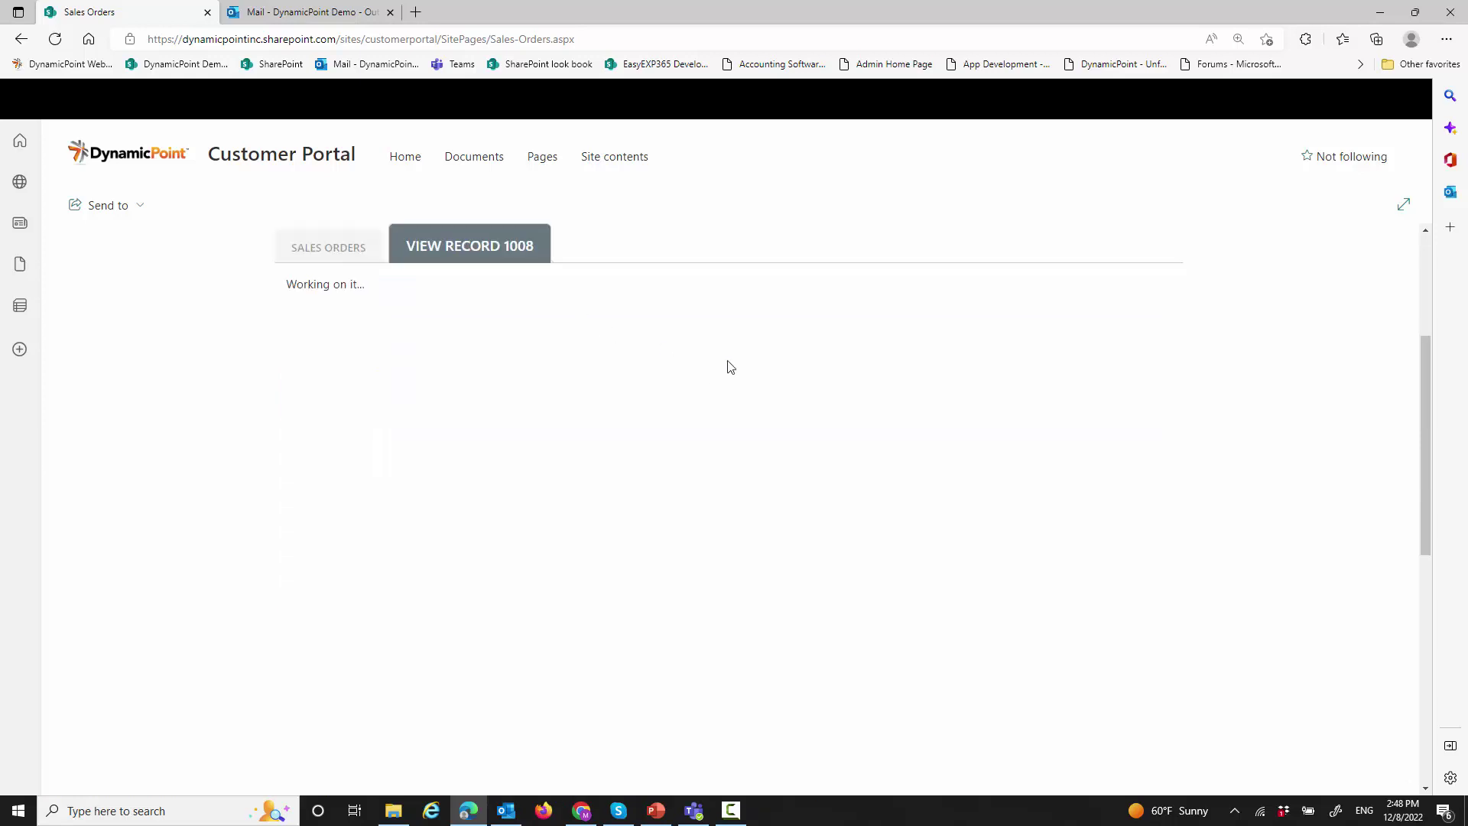
scroll(949, 451, down, 3)
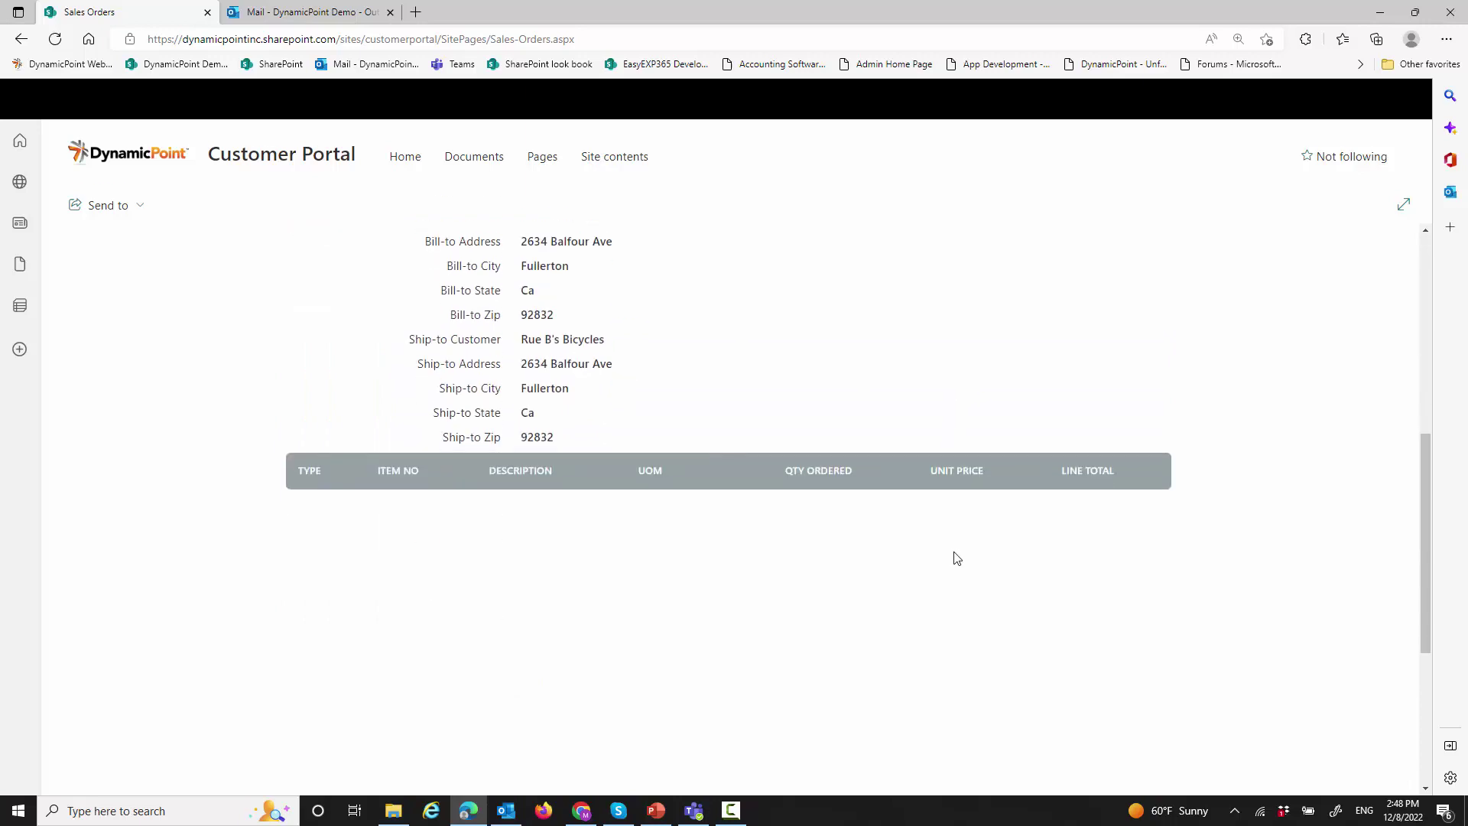
click(1100, 507)
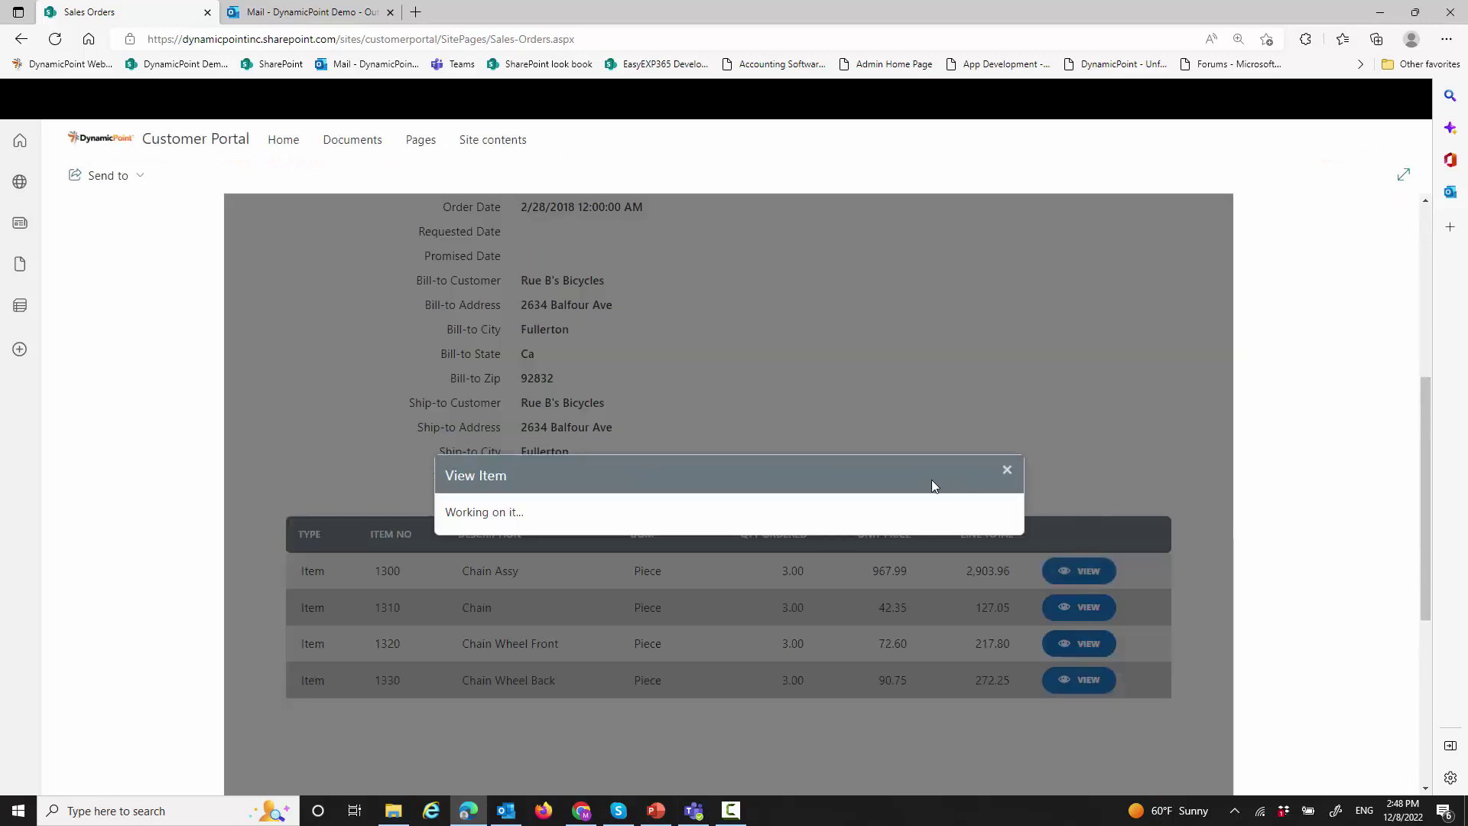
click(496, 659)
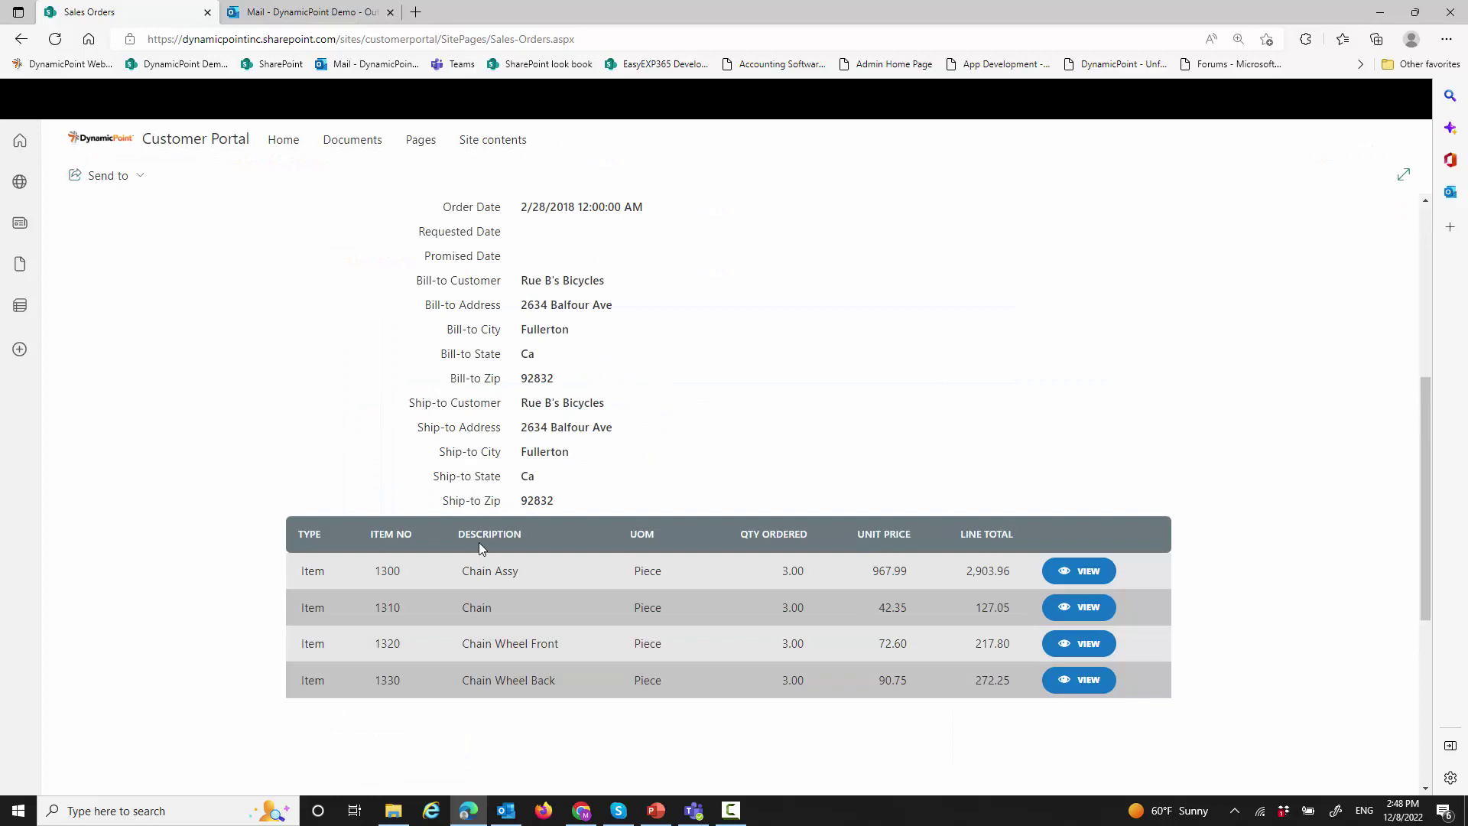
Step: Return to the sales order list, close the printed order's PDF, and go back to the portal home
scroll(597, 490, down, 3)
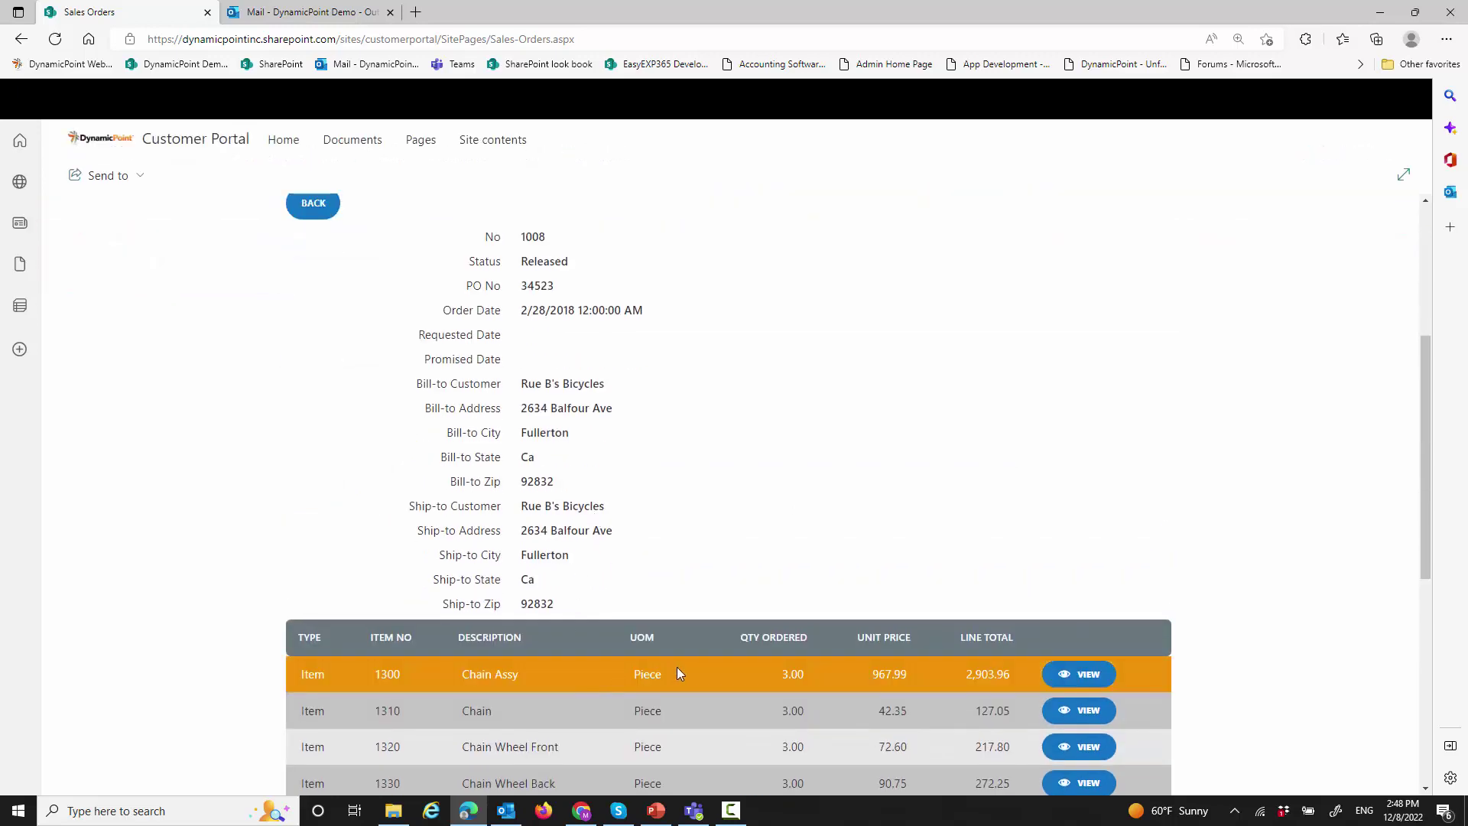
scroll(374, 385, up, 3)
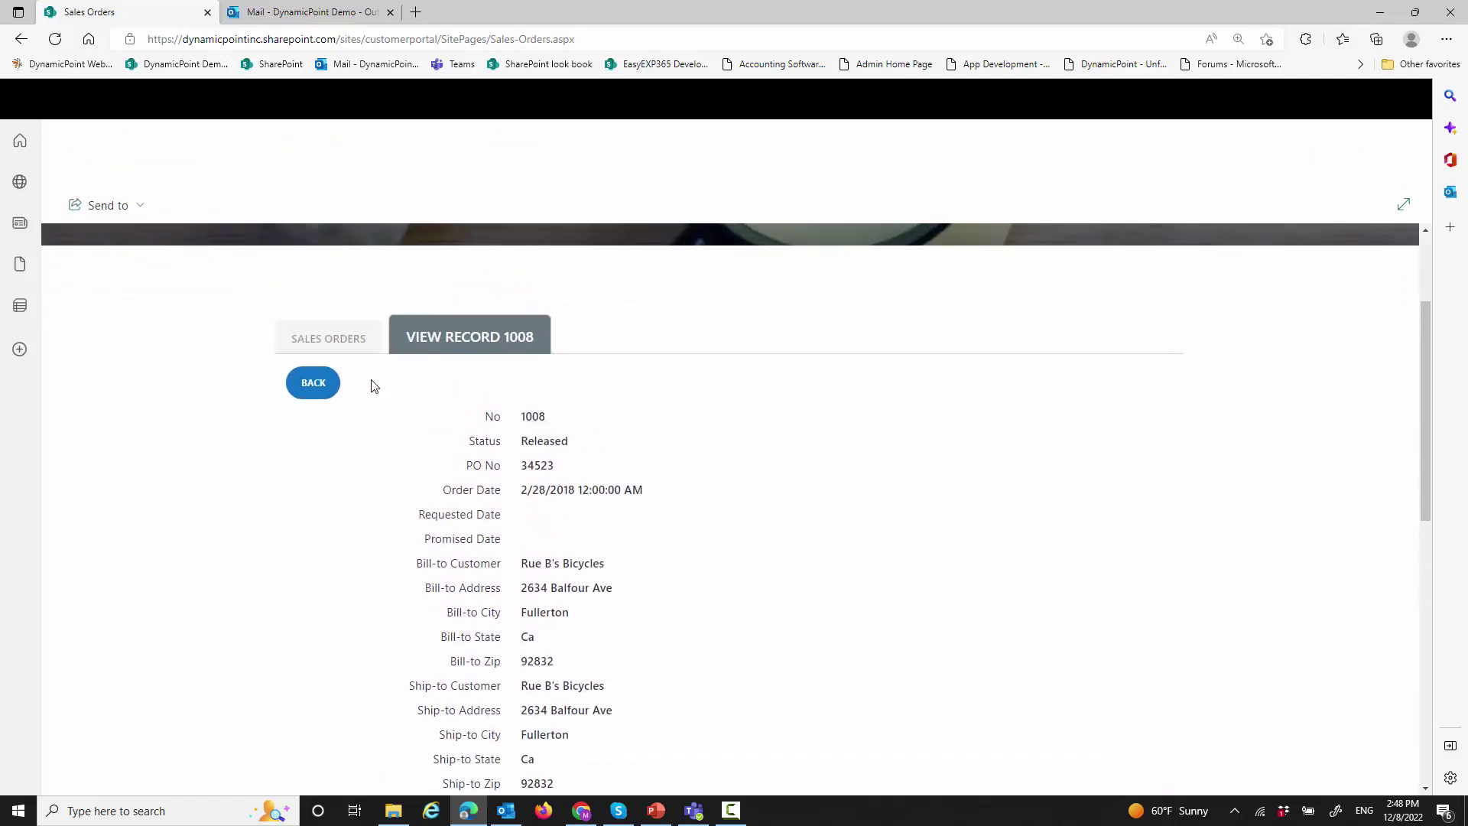
click(342, 341)
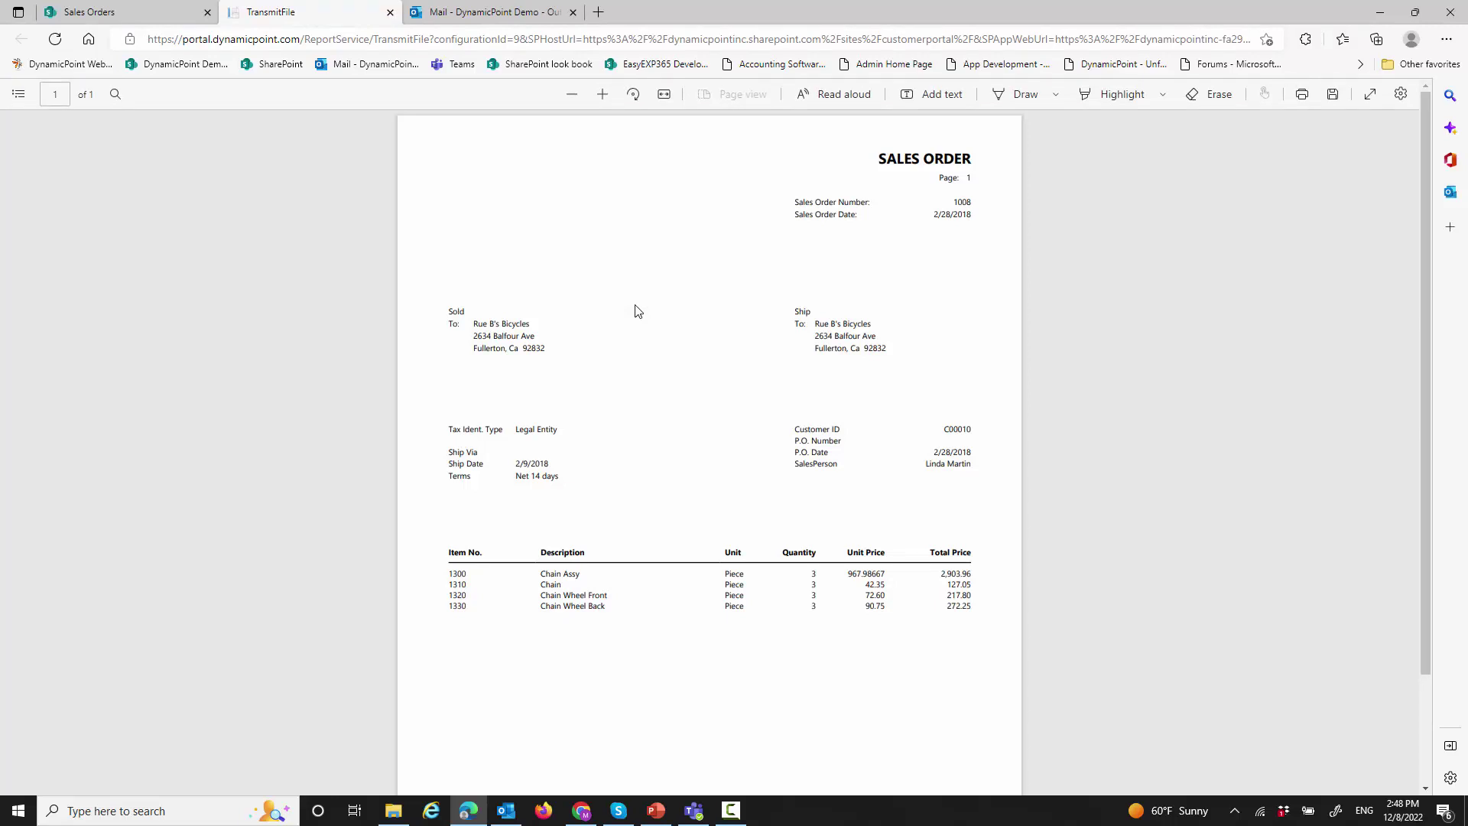
click(390, 12)
click(325, 157)
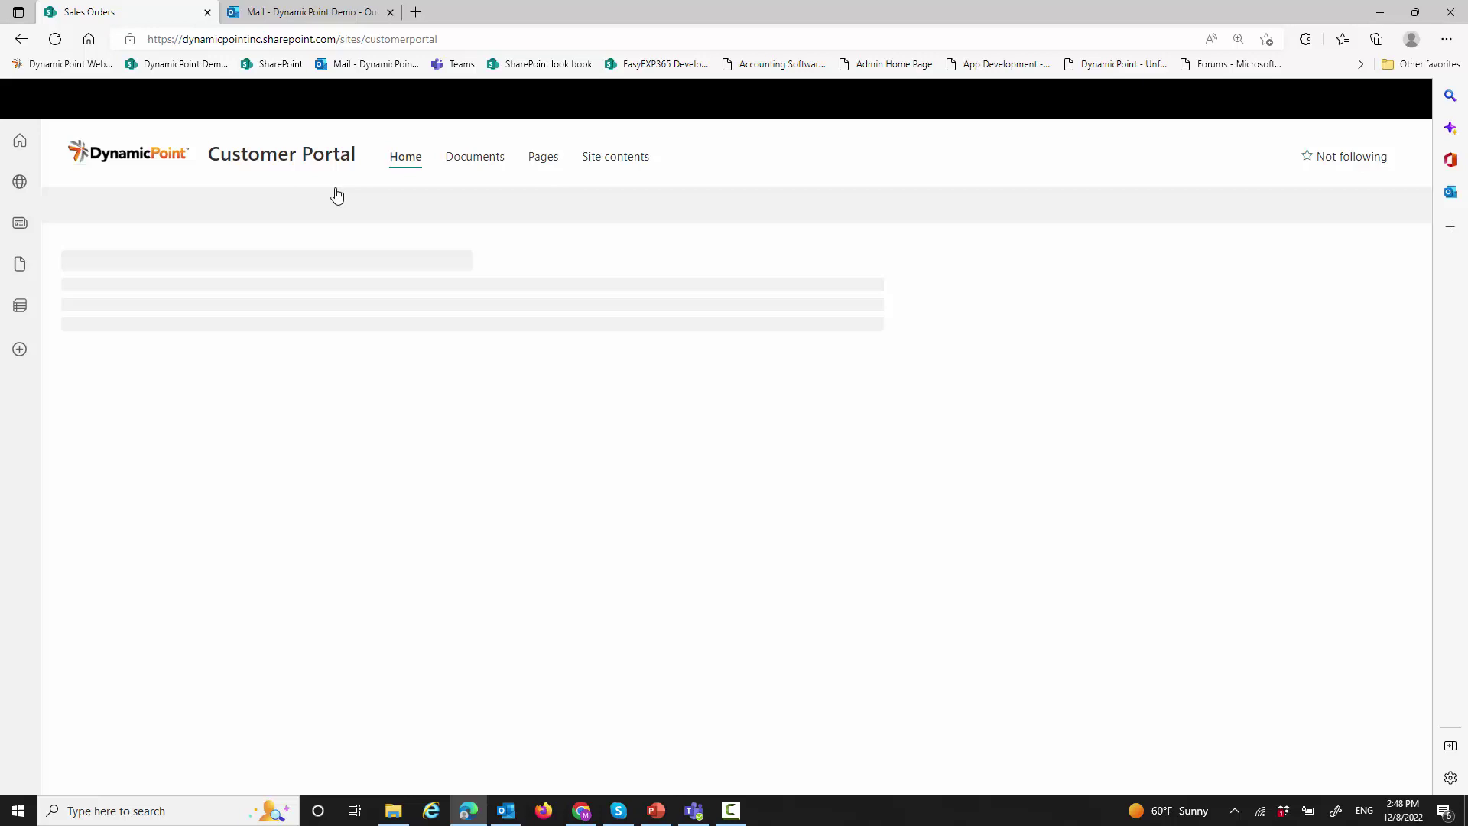
Step: Open order 1015's editable record from the Create/Edit Sales Orders page
click(869, 380)
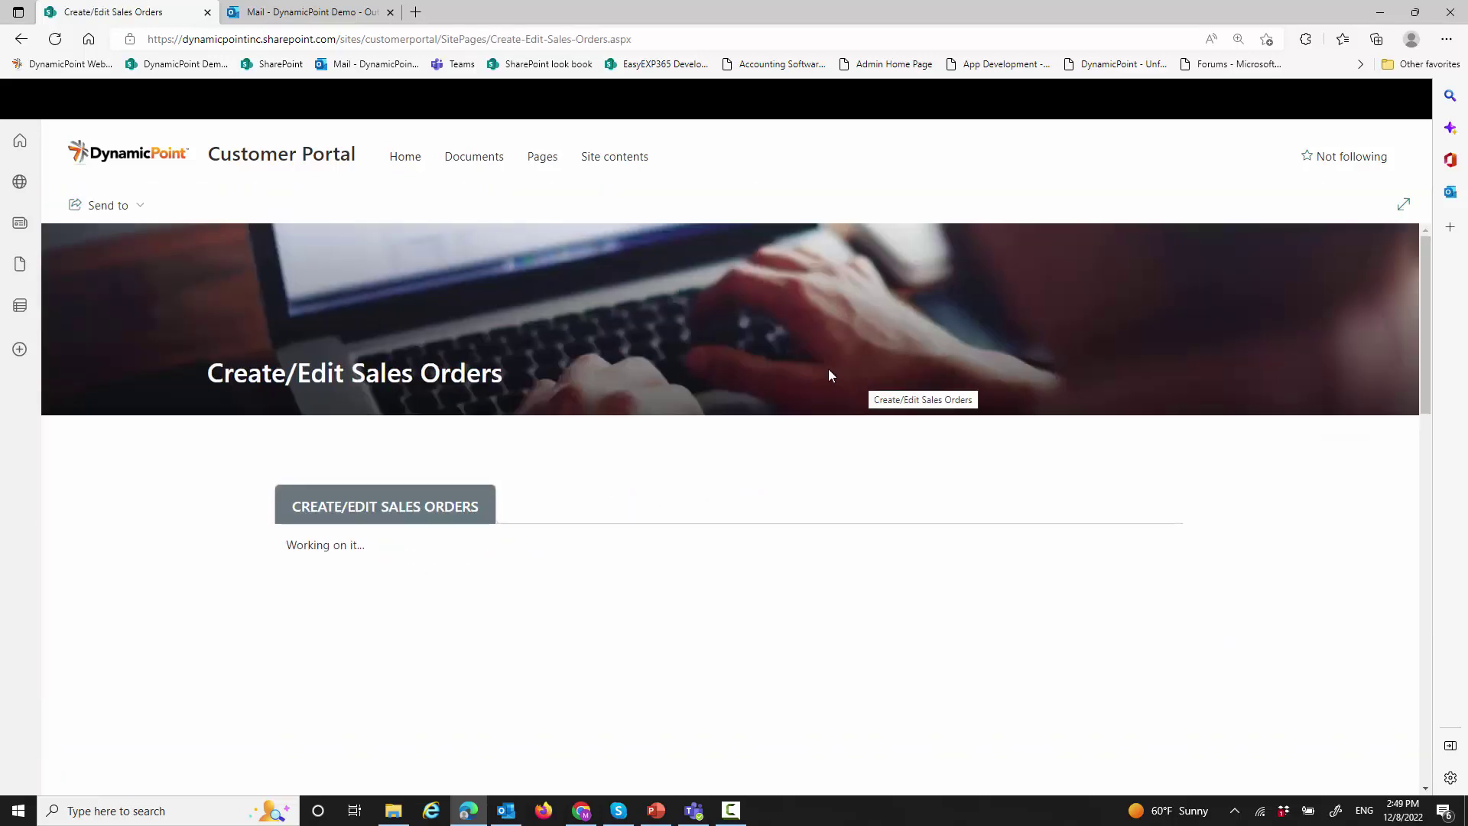
scroll(696, 512, down, 2)
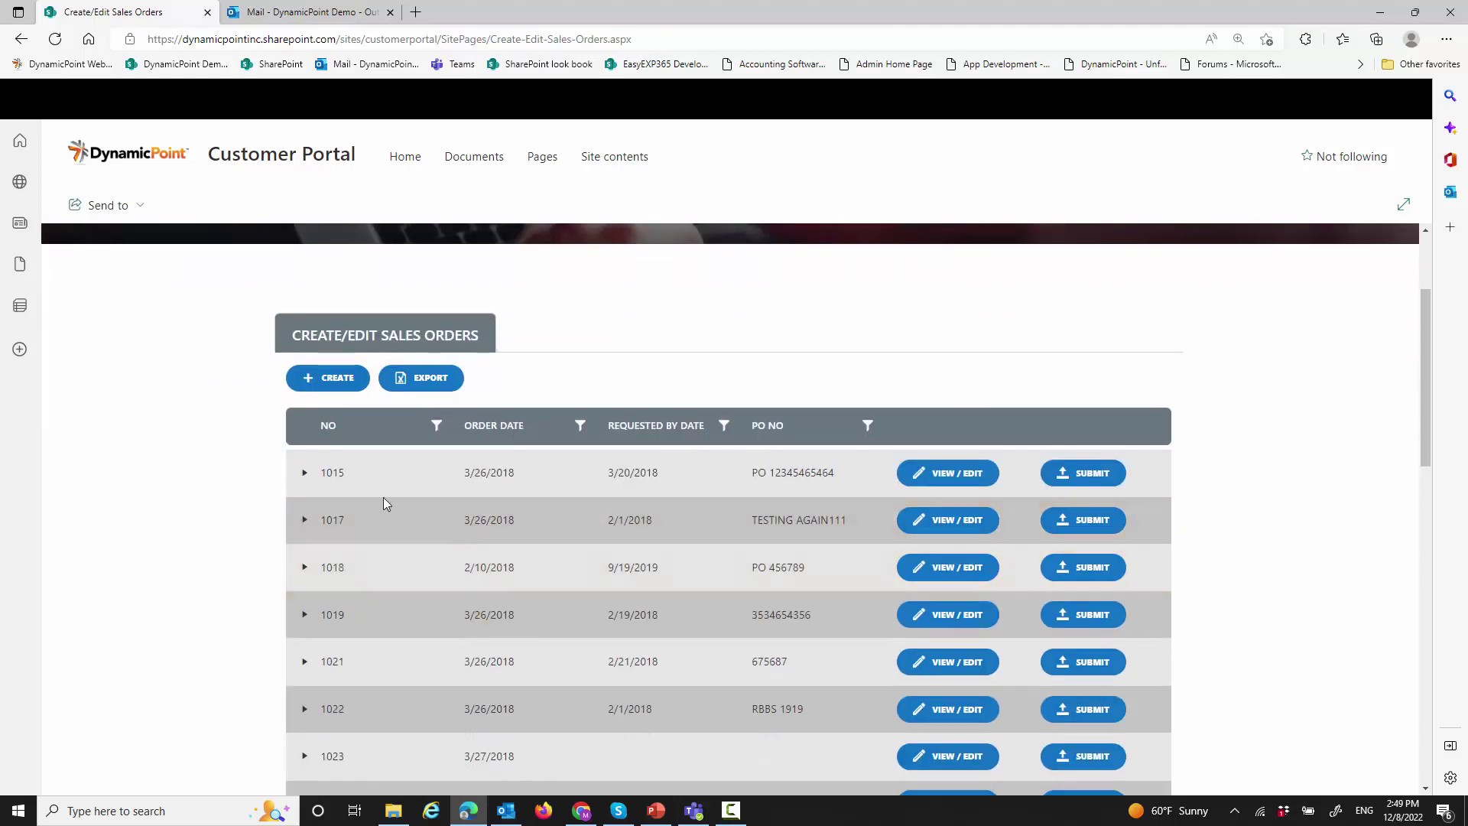
click(929, 472)
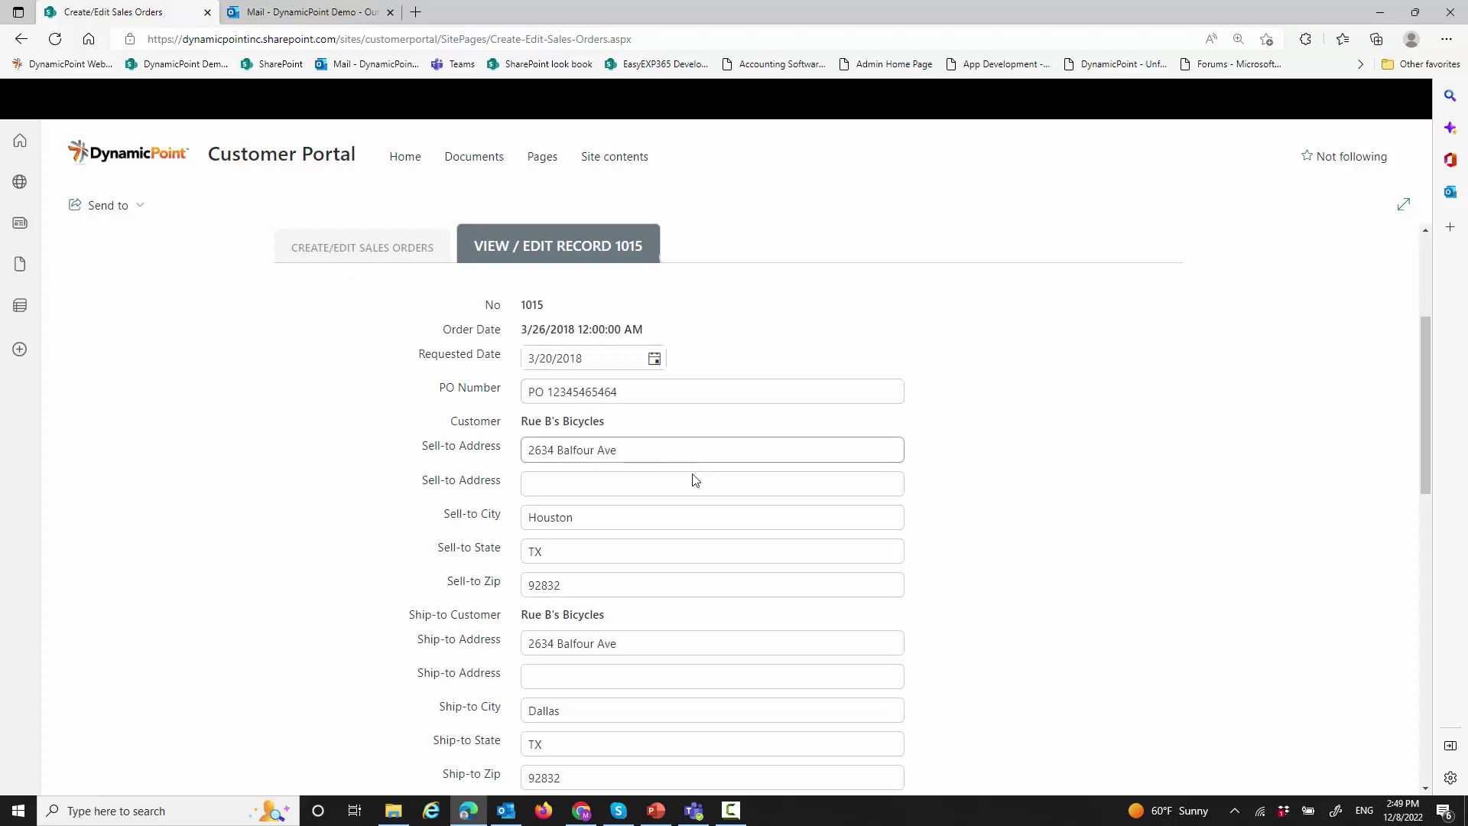
Step: Scroll through the View/Edit Record 1015 form, then leave it for the sales order list
scroll(695, 479, down, 5)
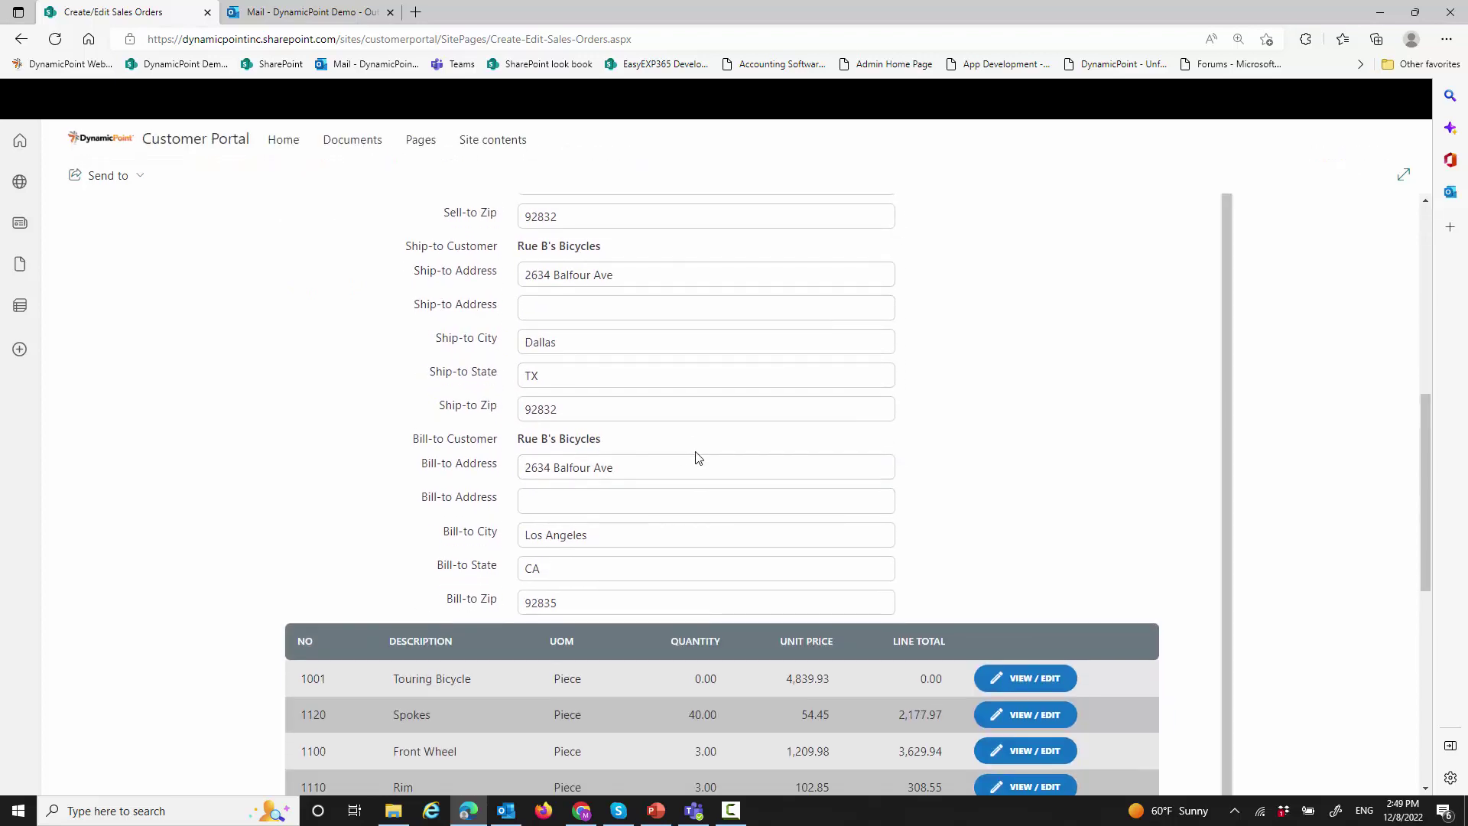
scroll(698, 457, up, 3)
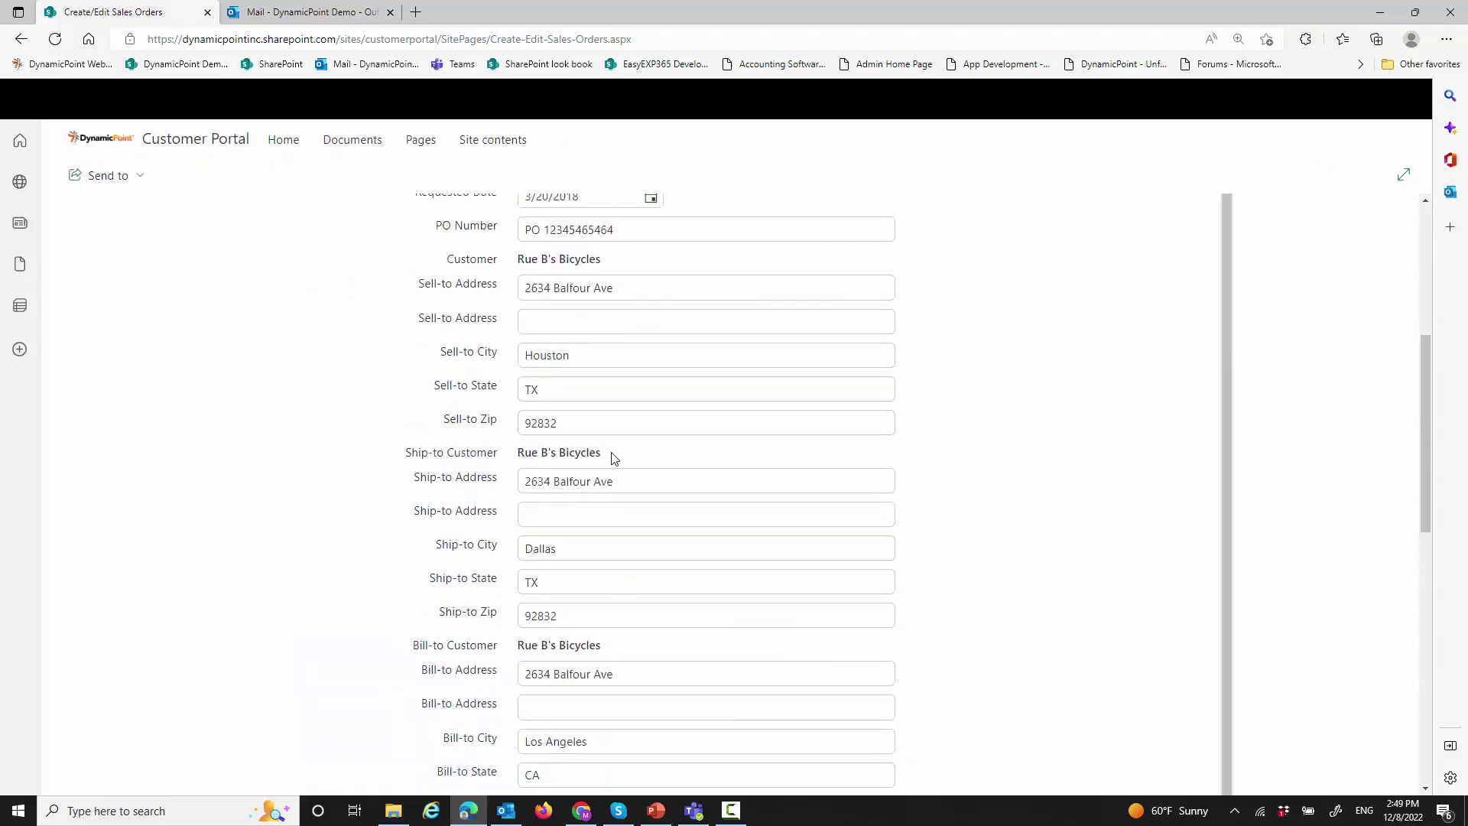
scroll(609, 459, up, 4)
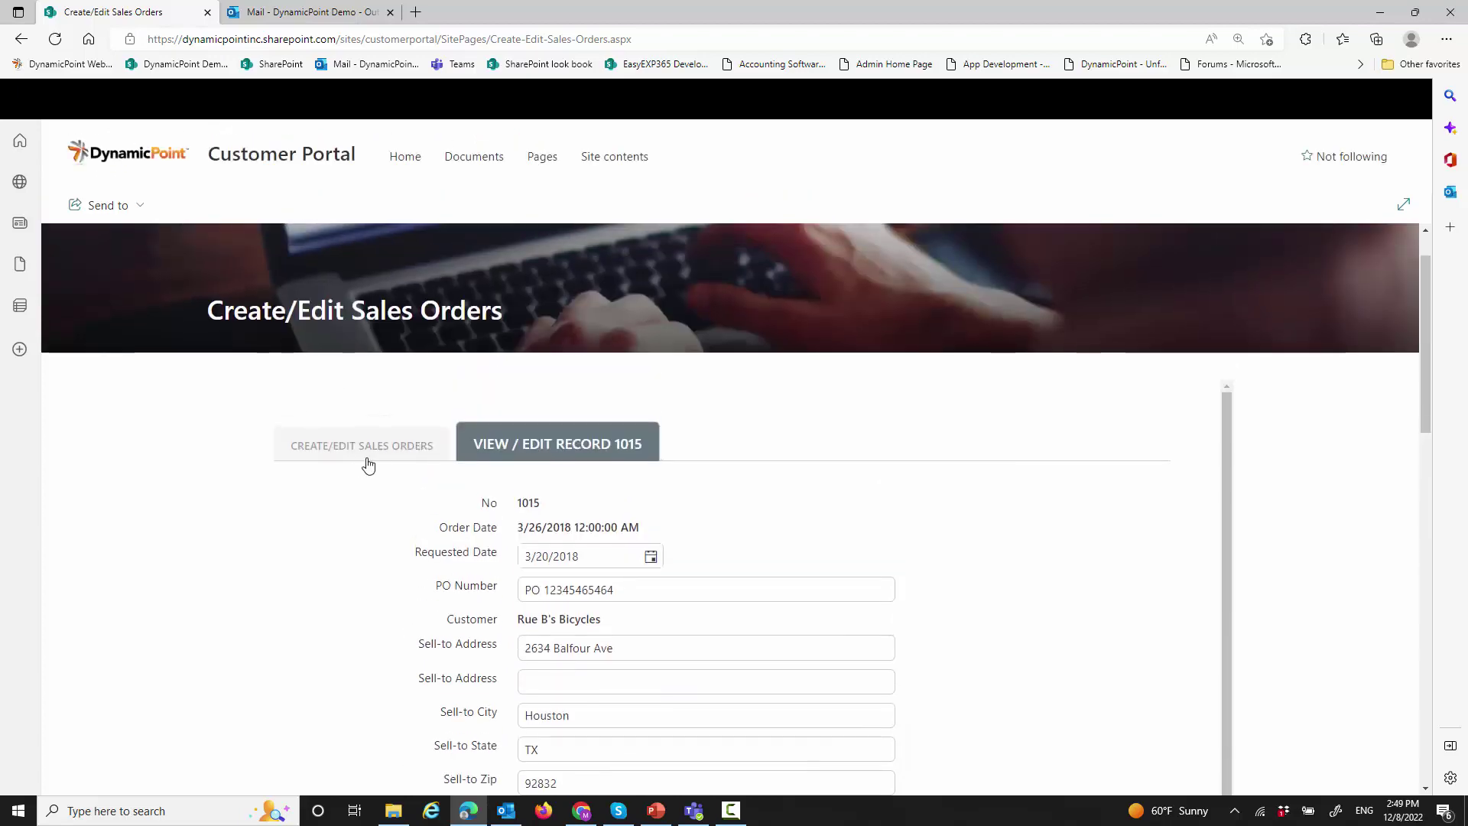
click(367, 465)
click(318, 156)
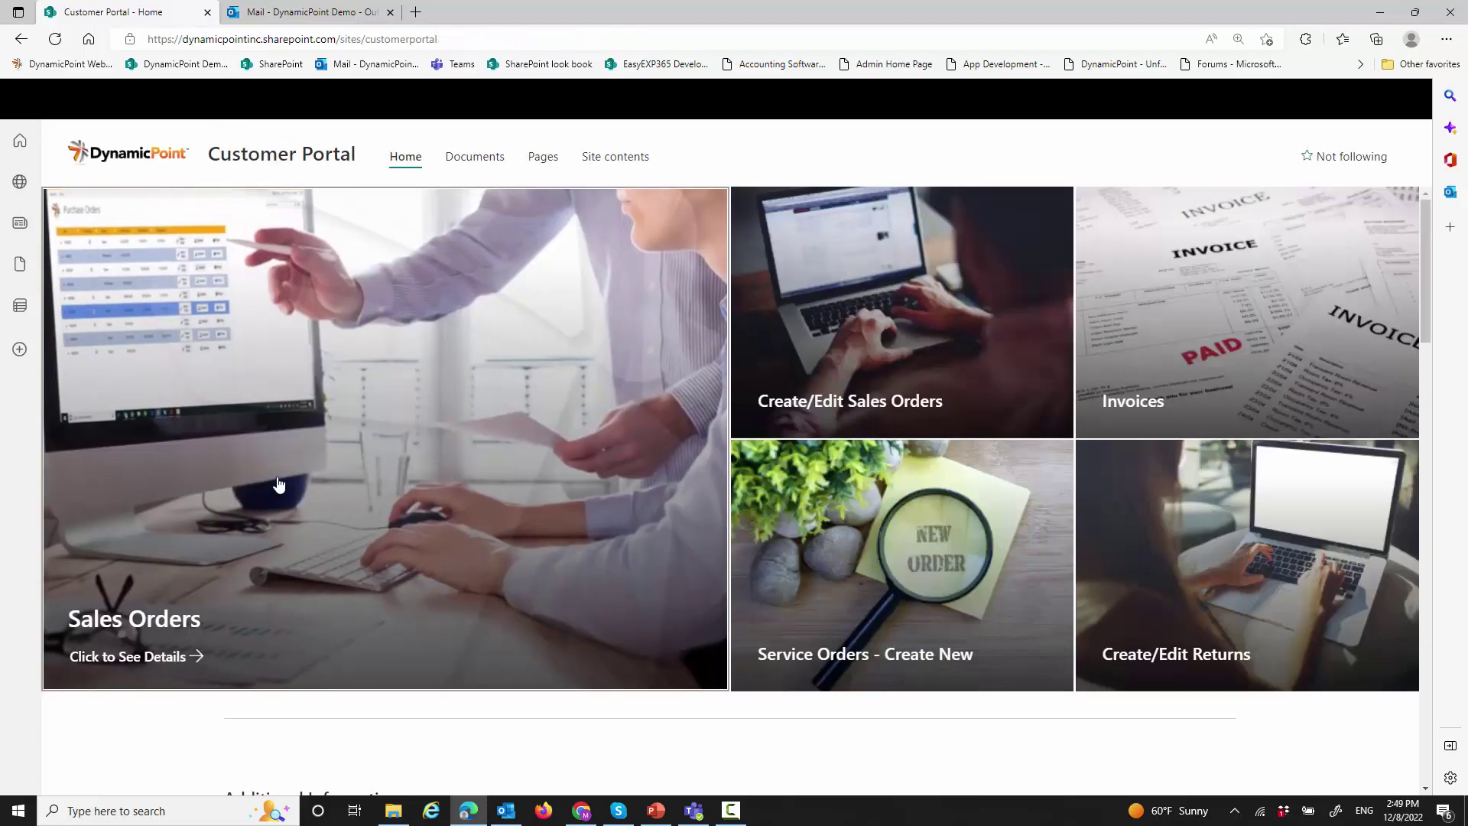
click(1175, 343)
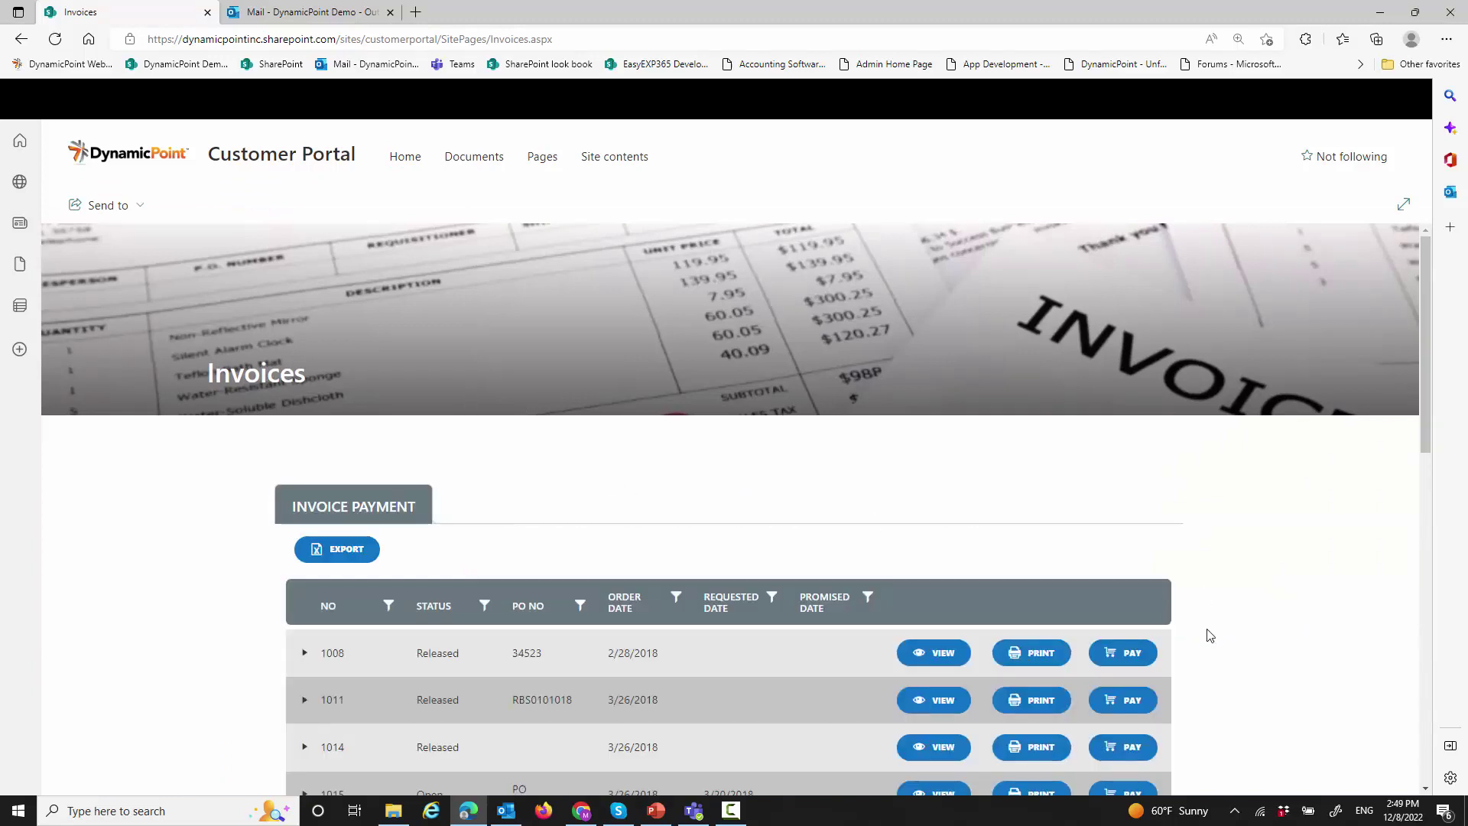
click(1124, 656)
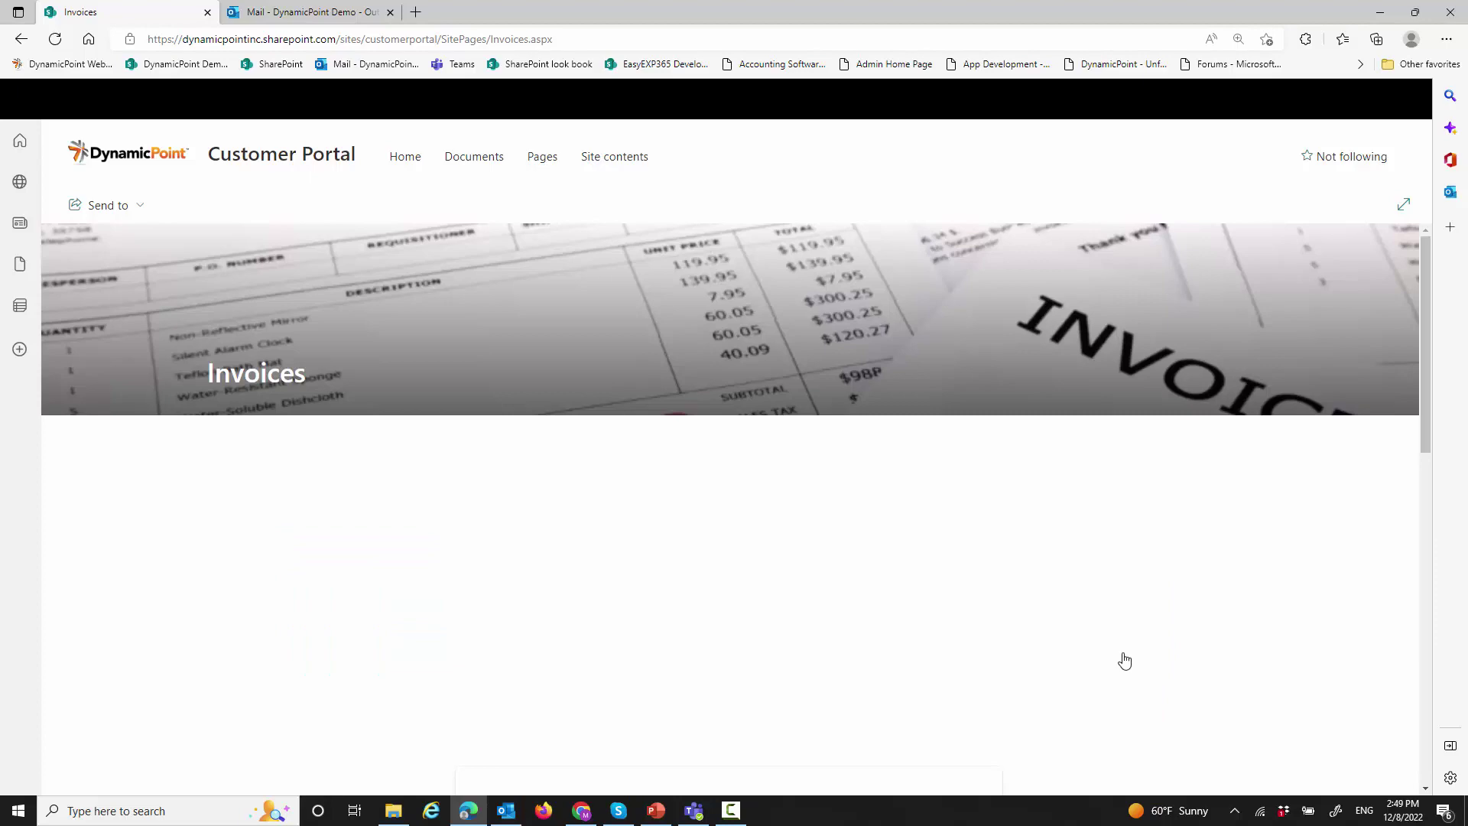
scroll(1148, 648, down, 3)
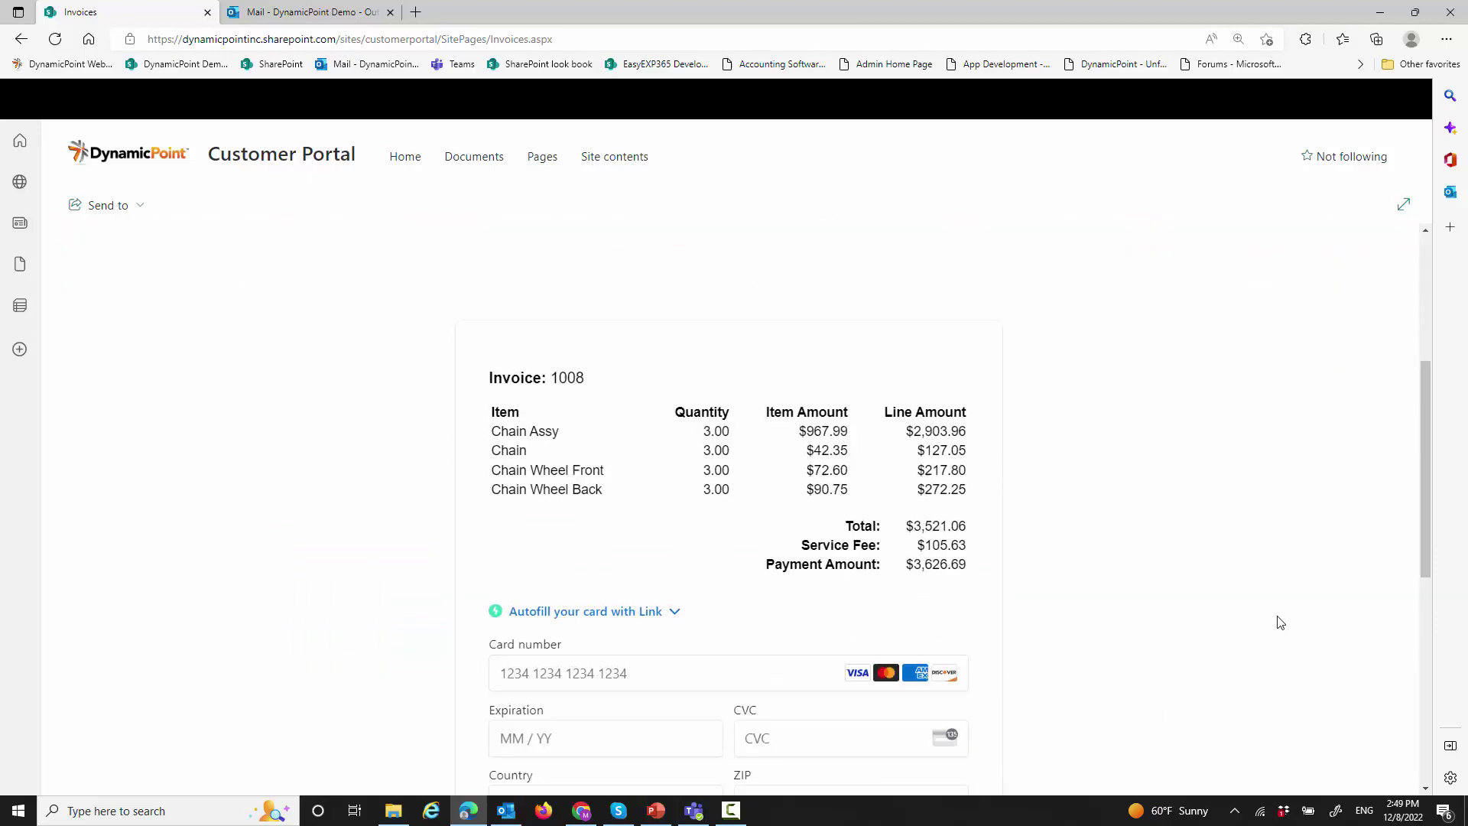
scroll(1124, 597, down, 4)
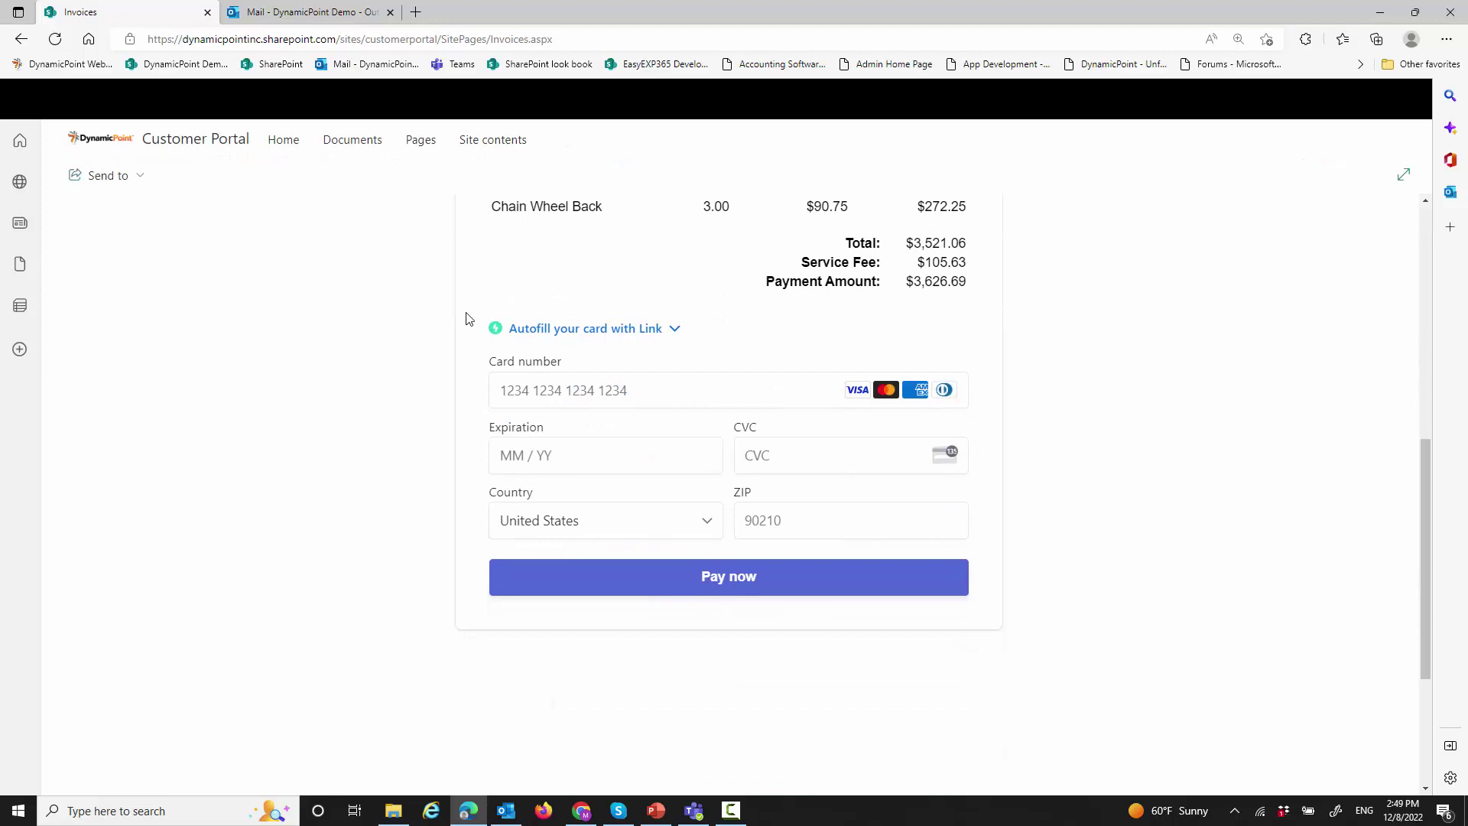
click(195, 140)
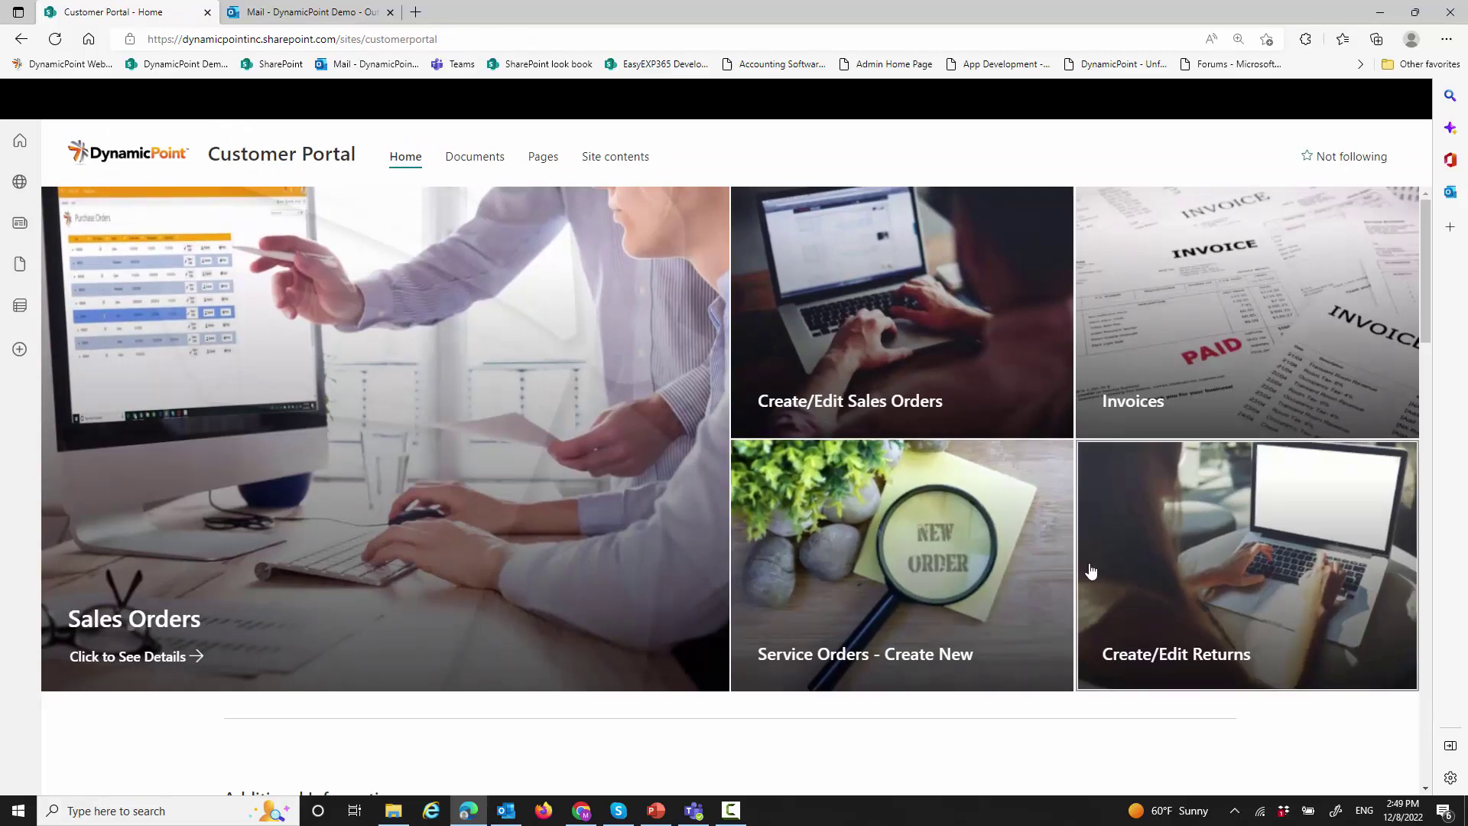
scroll(831, 548, down, 1)
scroll(831, 548, down, 3)
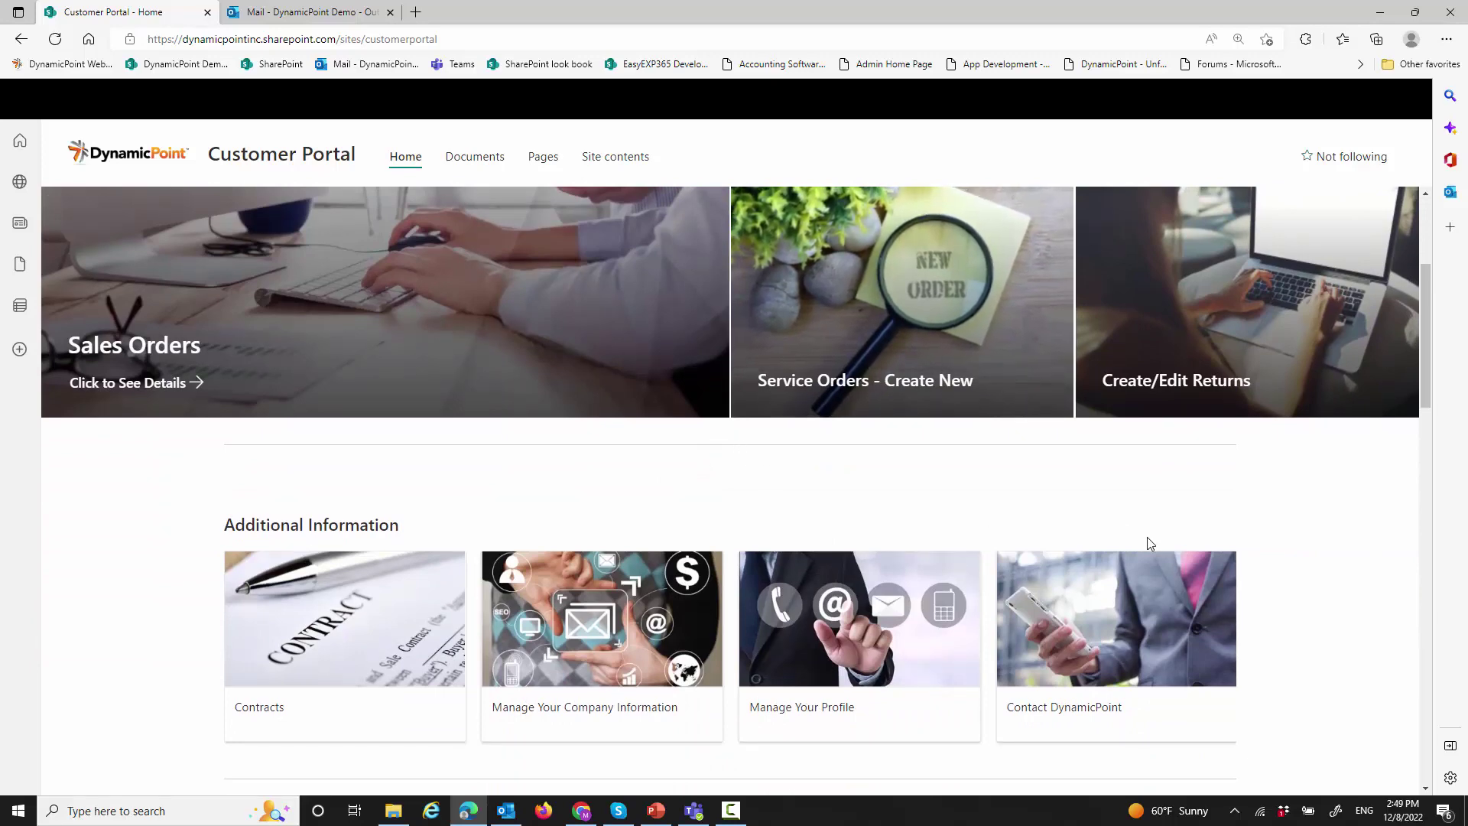
scroll(765, 566, down, 1)
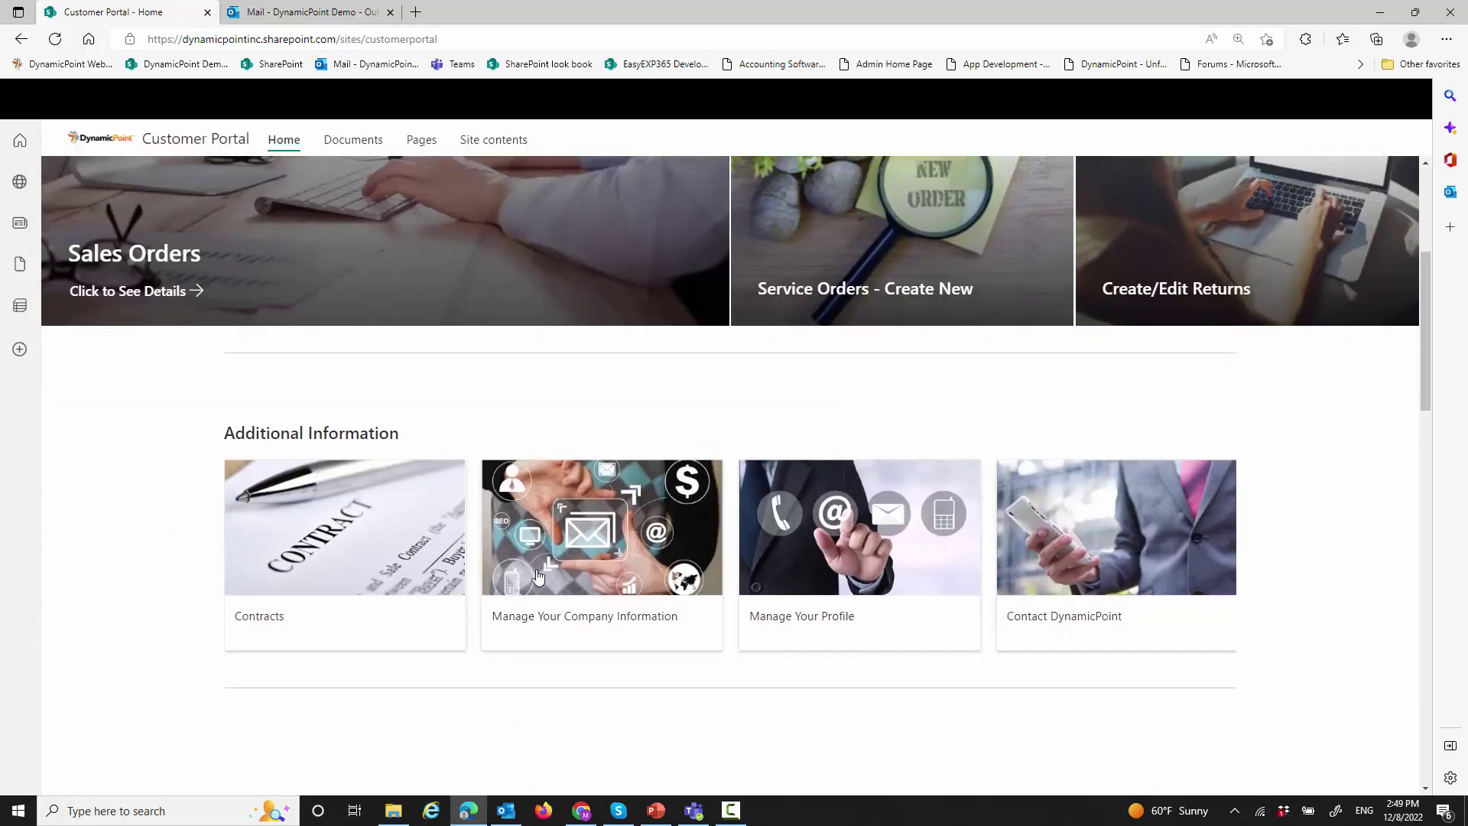
click(637, 578)
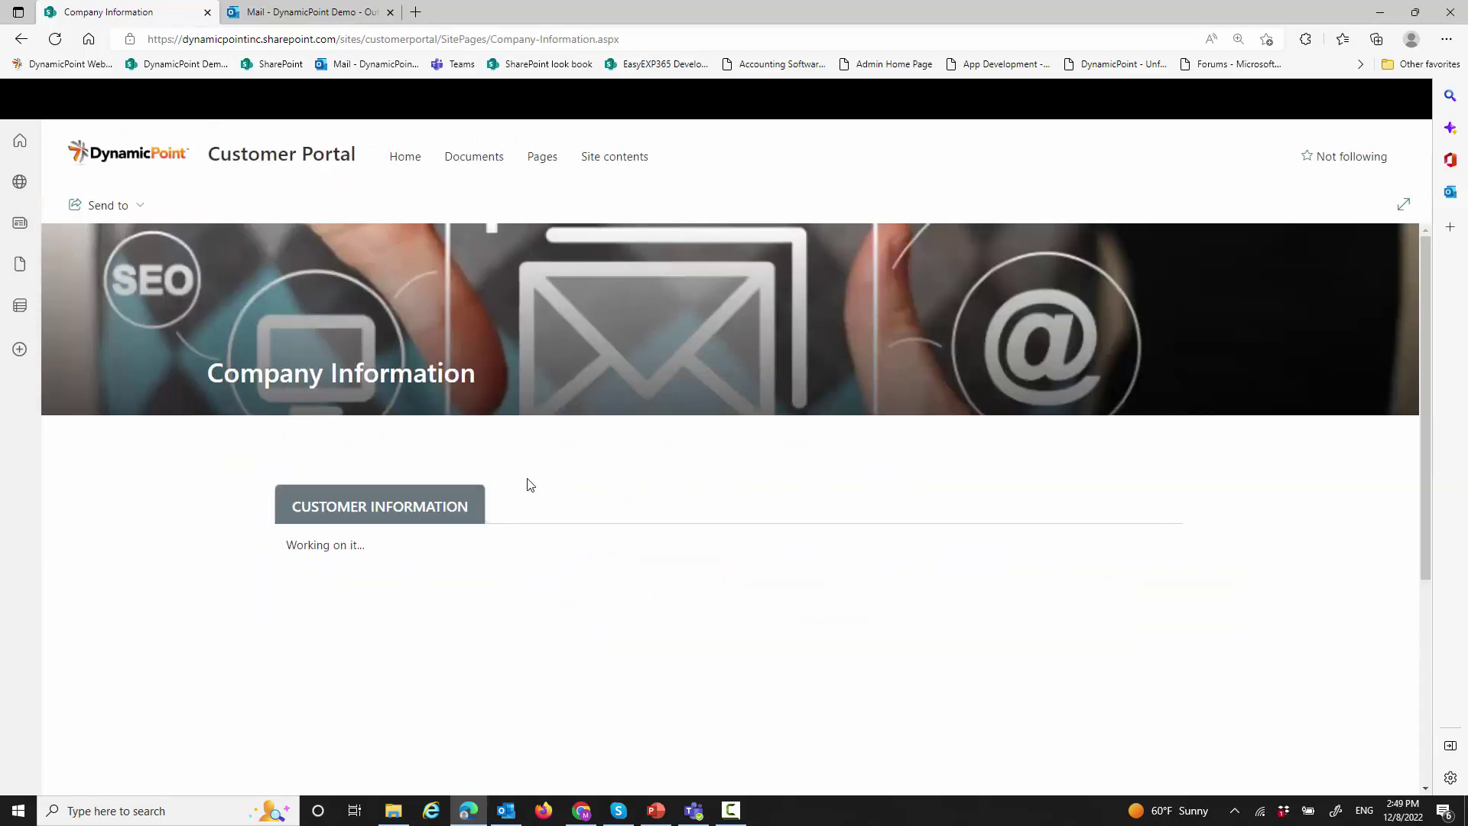
scroll(527, 487, down, 1)
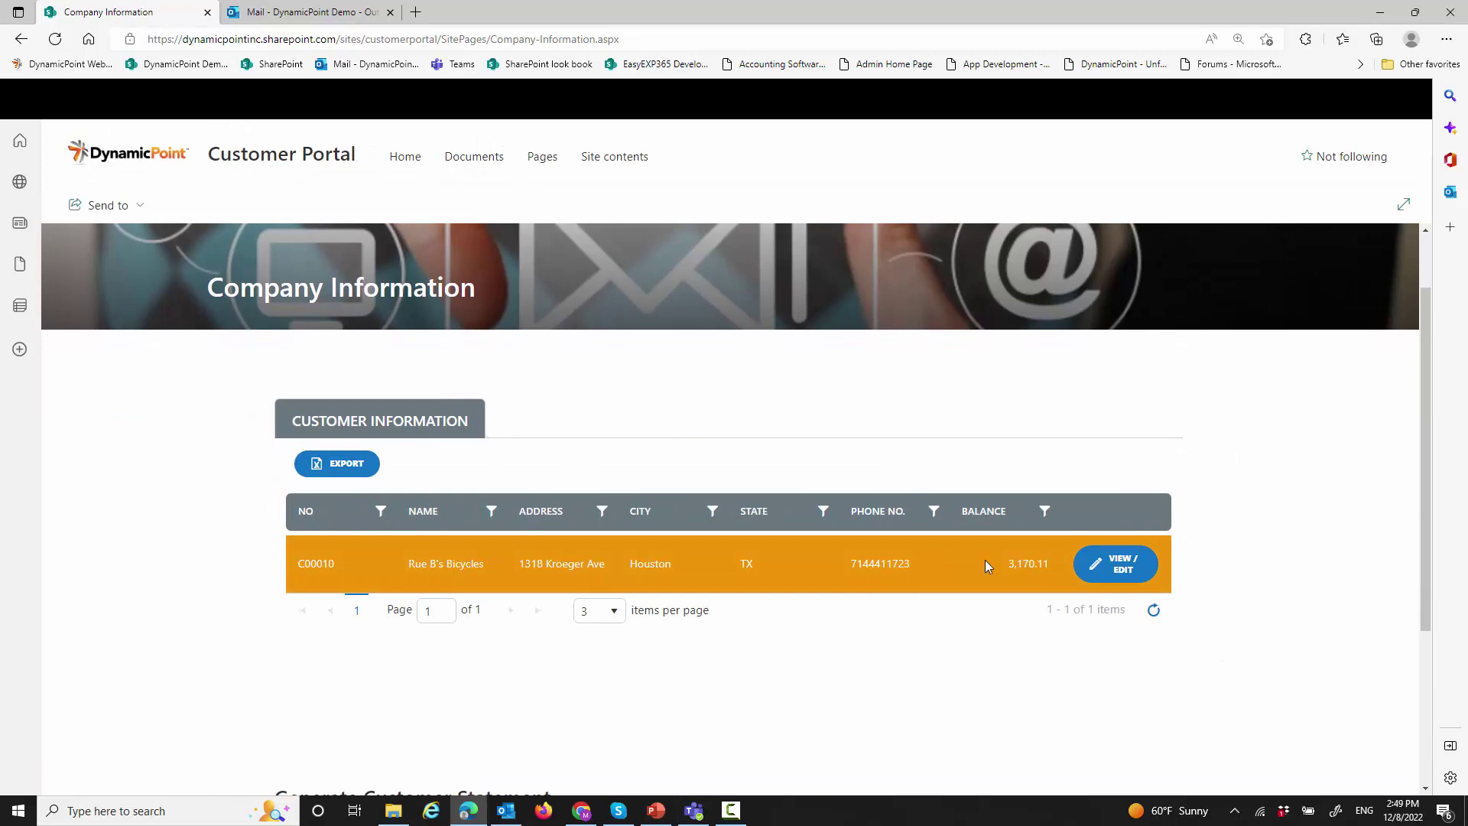
scroll(985, 566, down, 3)
click(461, 608)
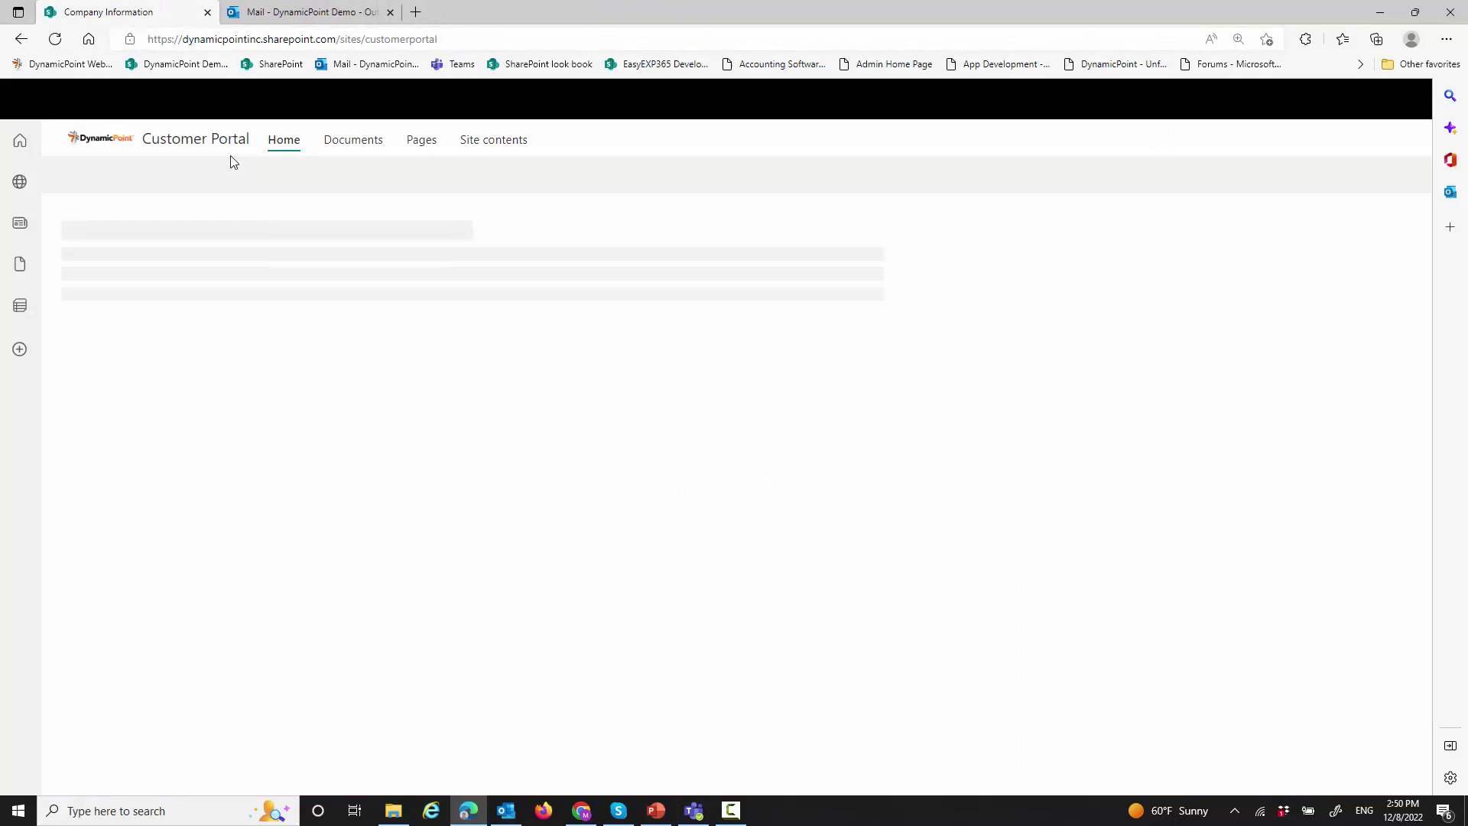
scroll(1133, 410, down, 5)
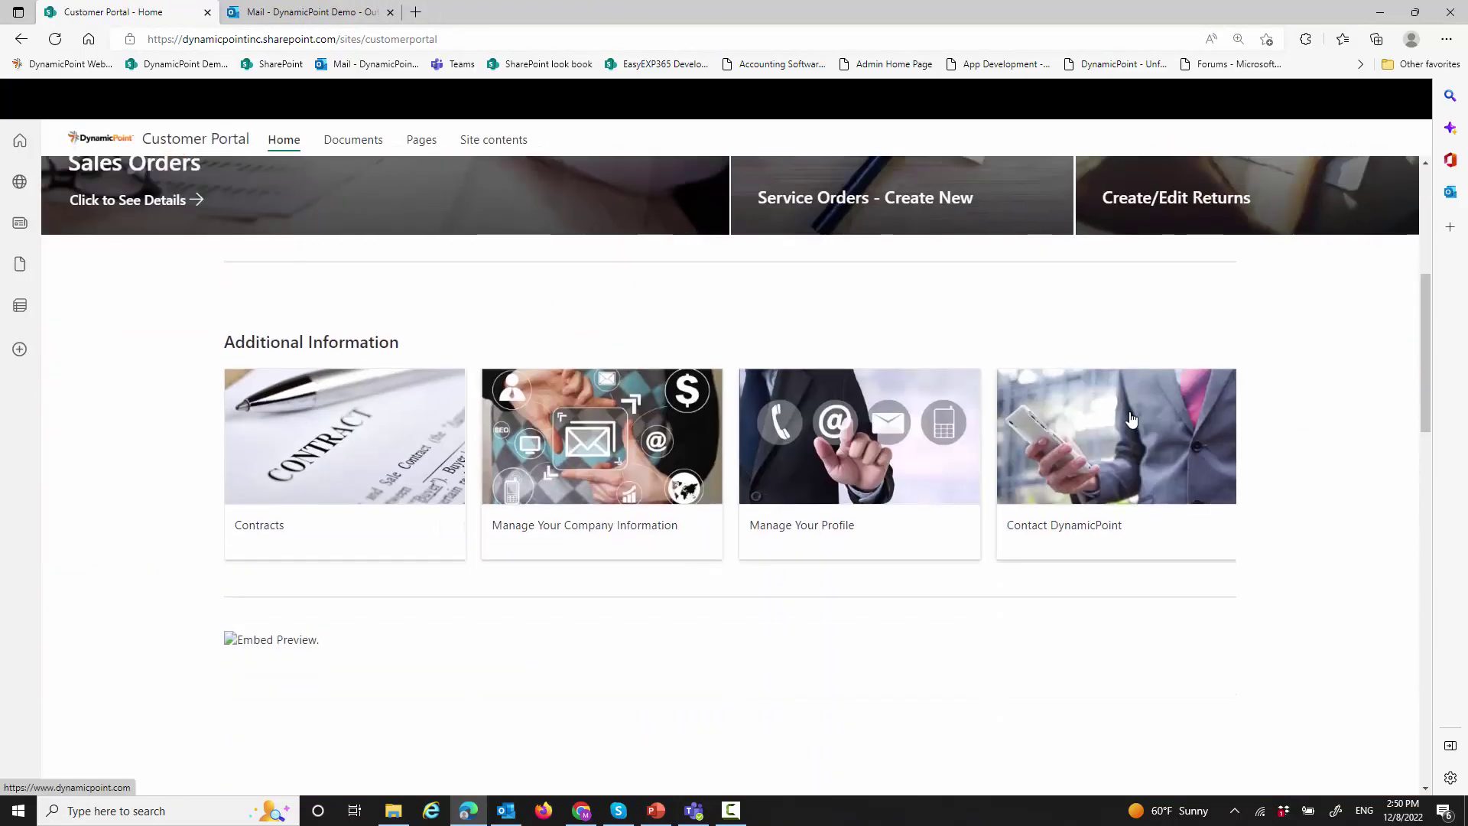
scroll(1132, 420, down, 9)
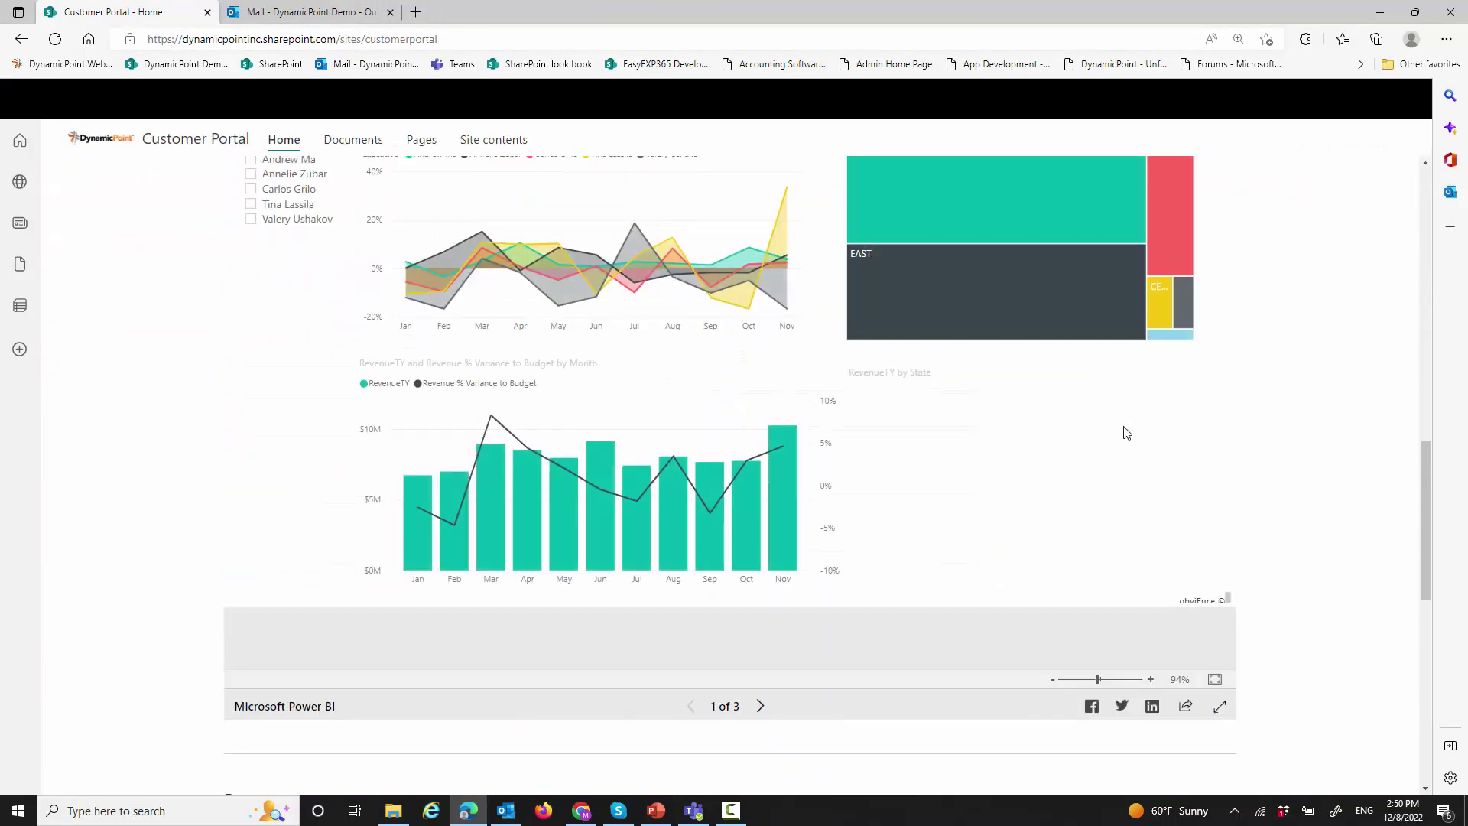
scroll(1126, 433, up, 14)
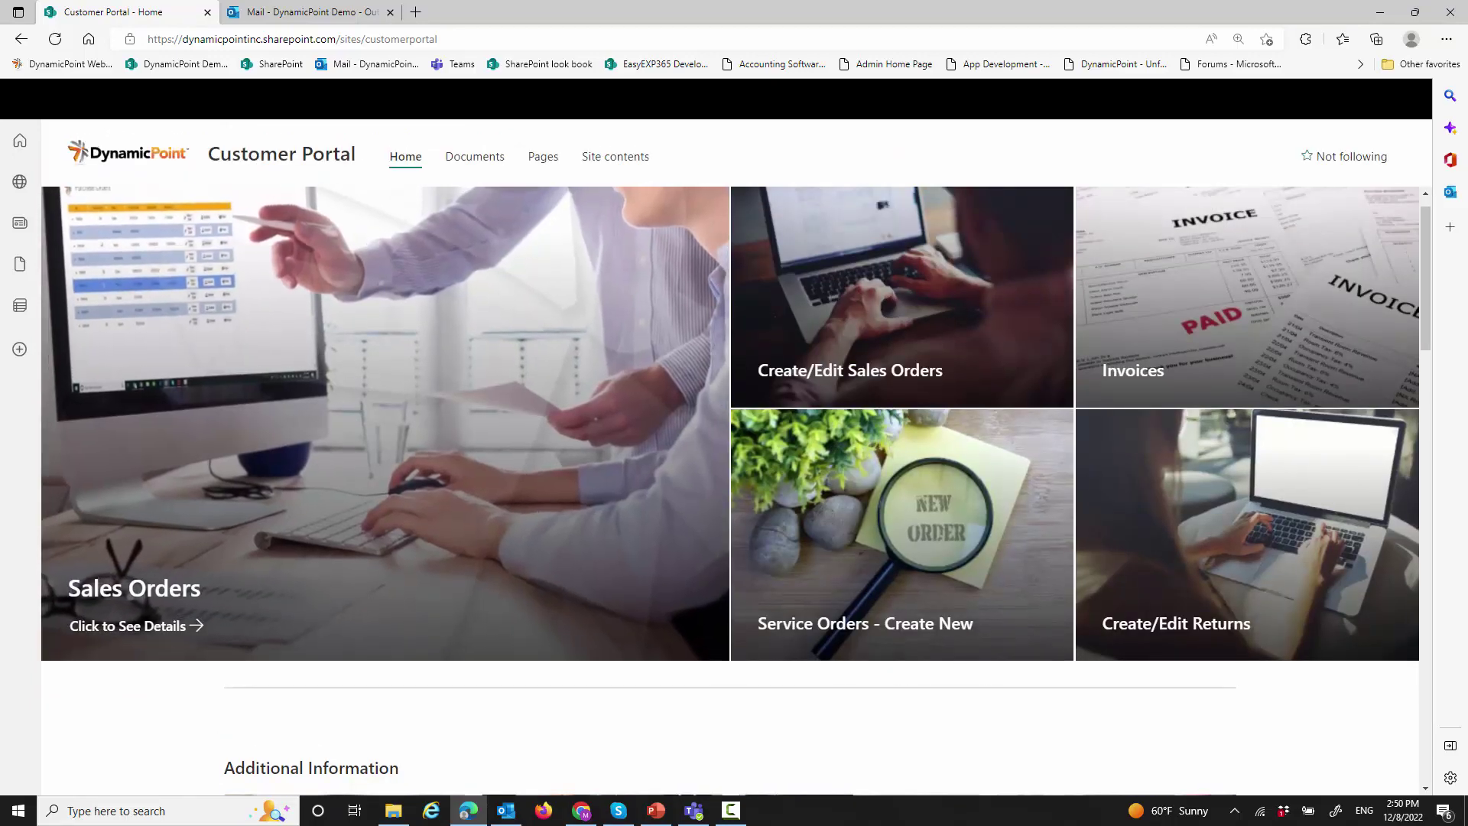